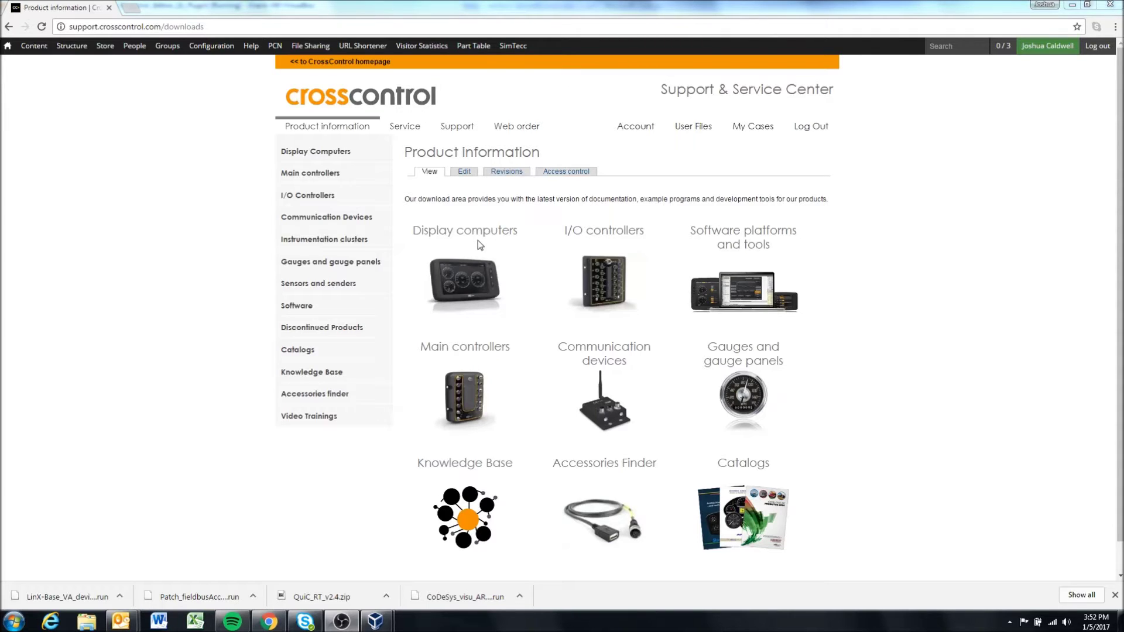
Open the LinX Software Suite page in the Software section and review the fieldbusAccess patch and LinX-Base runtimes downloads
left_click(339, 311)
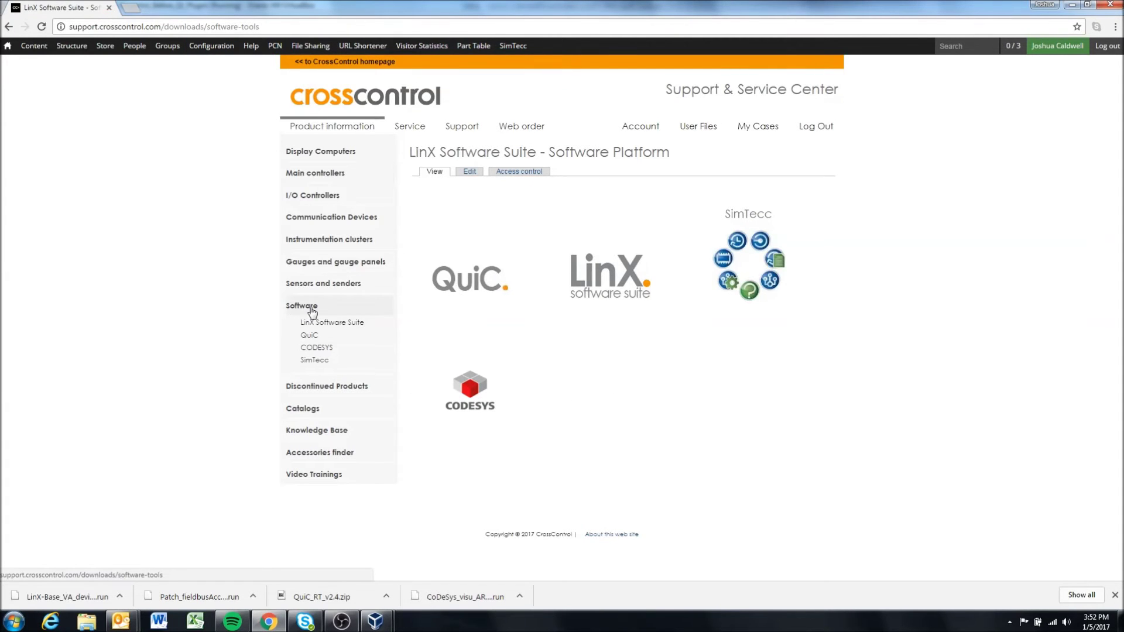
left_click(327, 323)
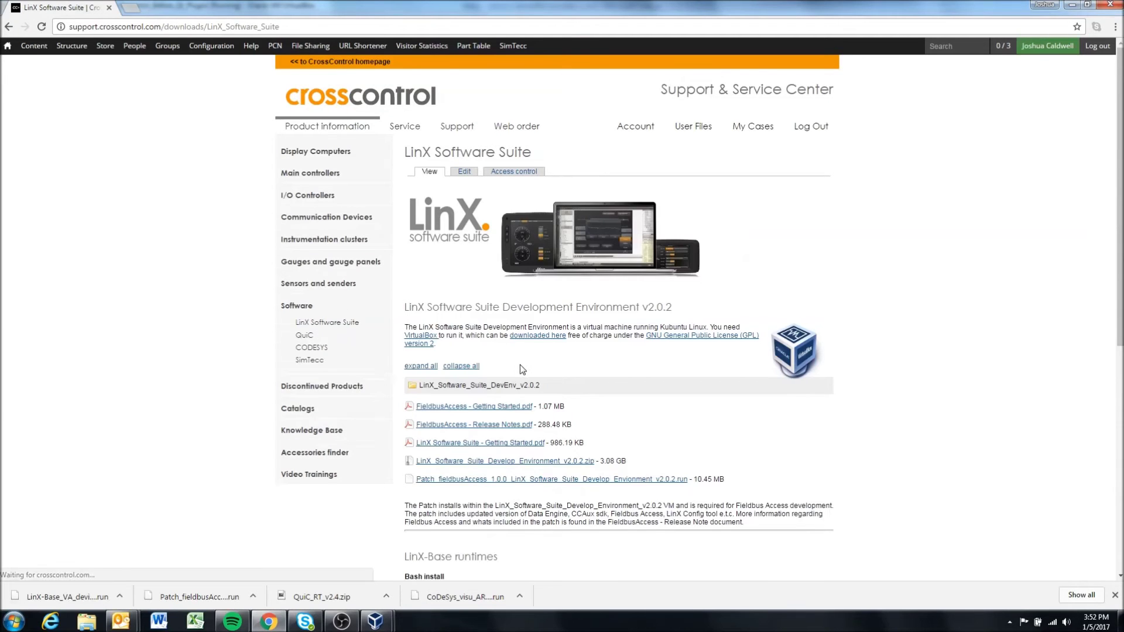
scroll(524, 367, "down", 1)
scroll(521, 368, "down", 2)
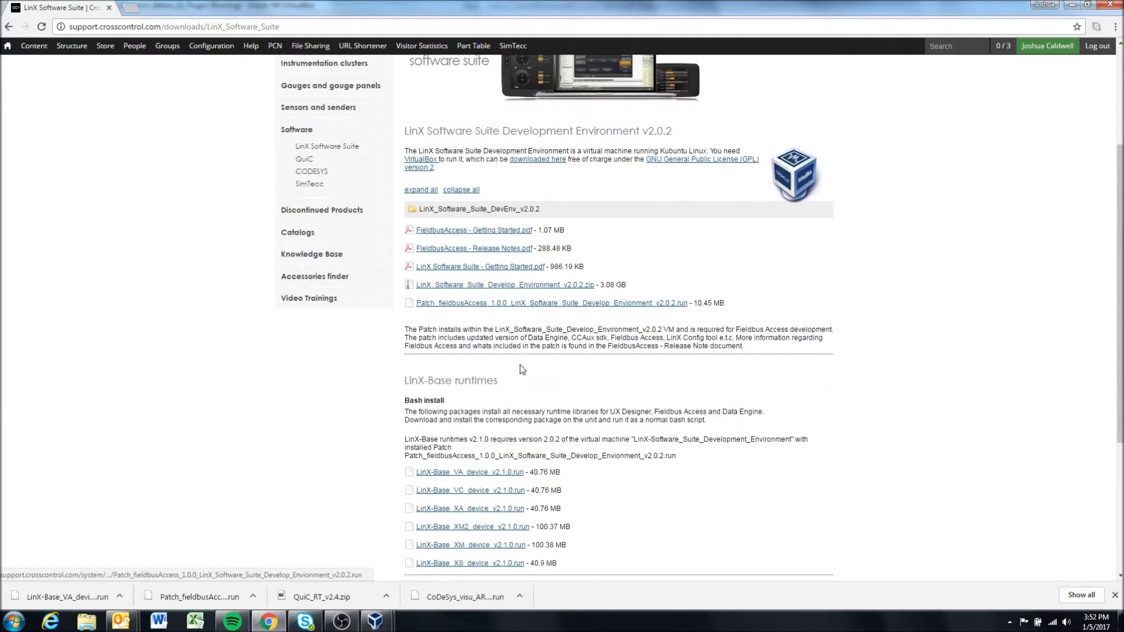
left_click_drag(726, 304, 708, 304)
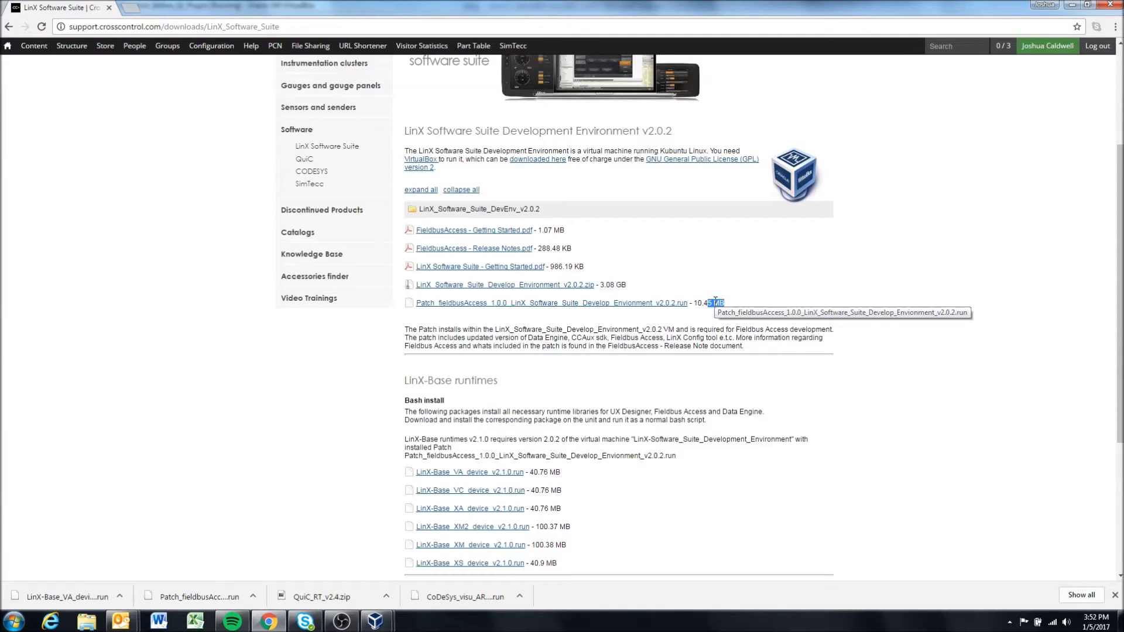
scroll(725, 303, "down", 1)
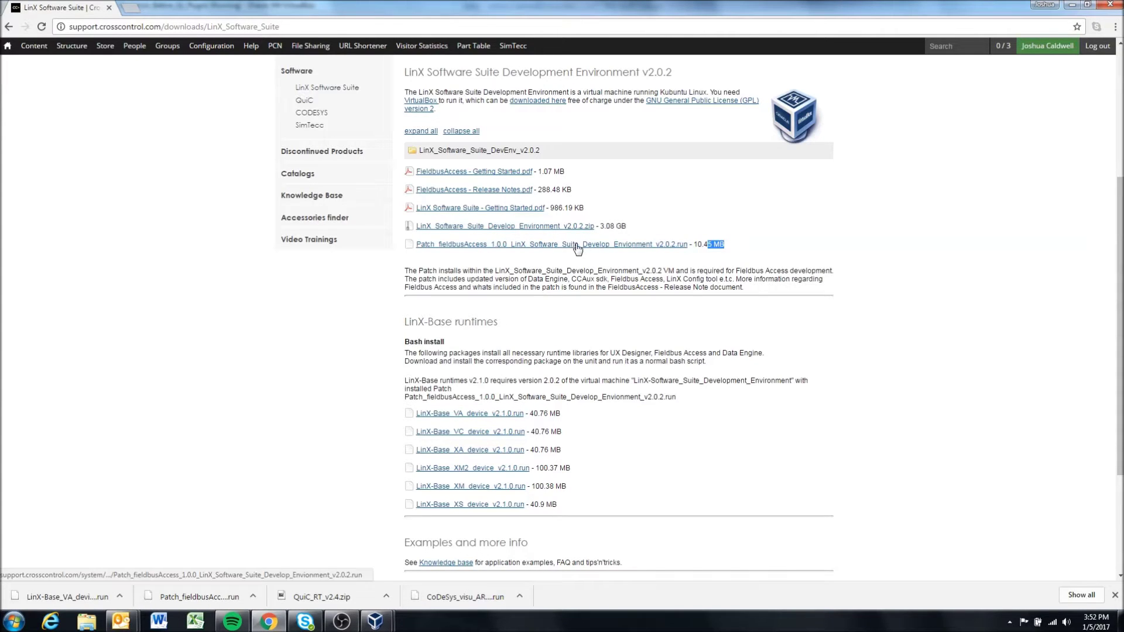
left_click_drag(445, 327, 567, 338)
left_click(439, 321)
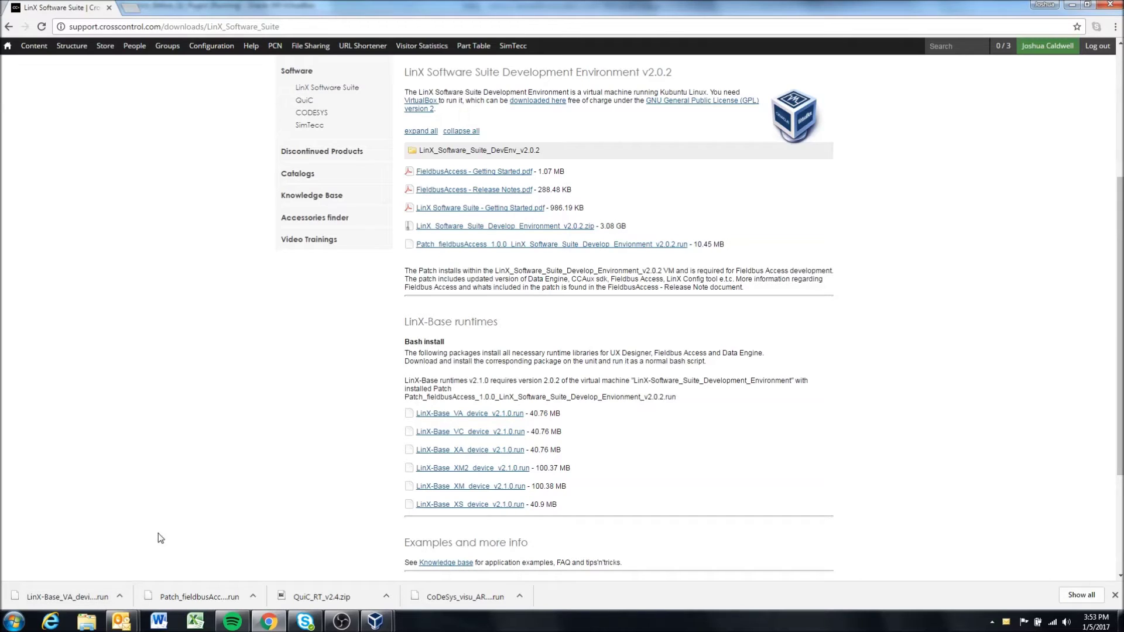
mouse_move(375, 621)
left_click(448, 536)
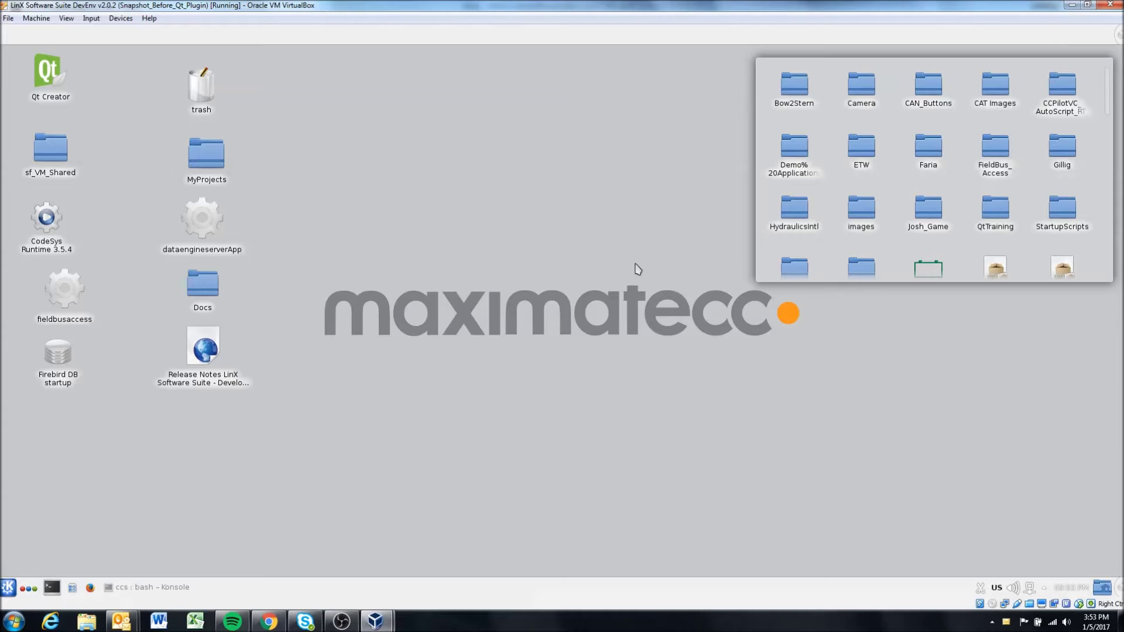
left_click(1072, 6)
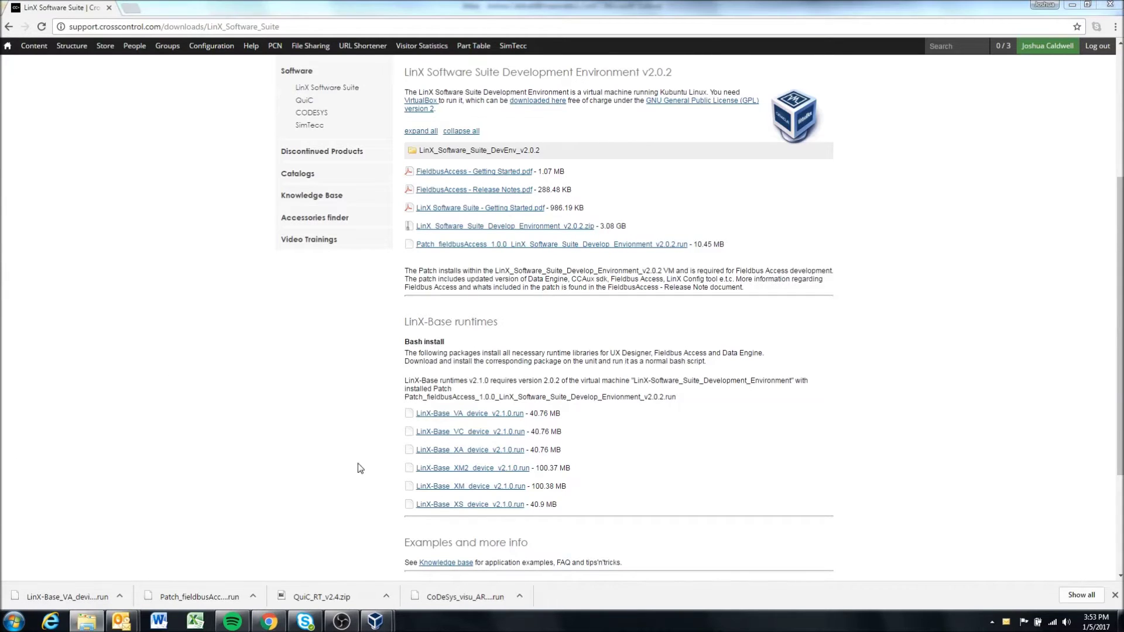
Copy LinX-Base_VA_device_v2.1.0.run and the Patch_fieldbusAccess_1.0.0 .run file from the Windows Downloads folder
left_click(86, 621)
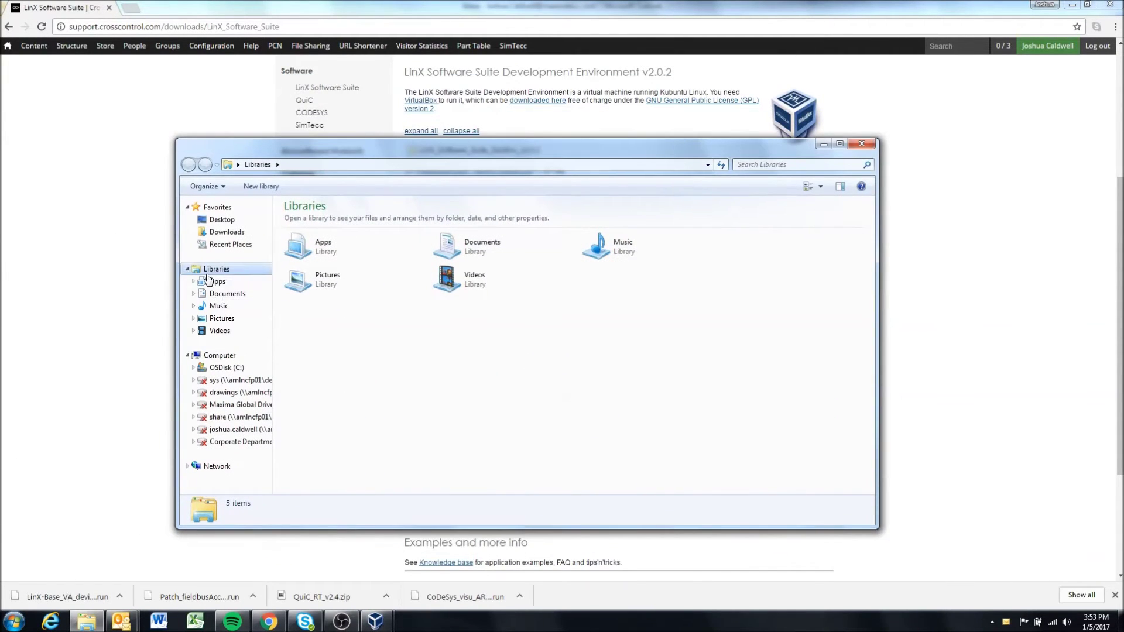
left_click(226, 232)
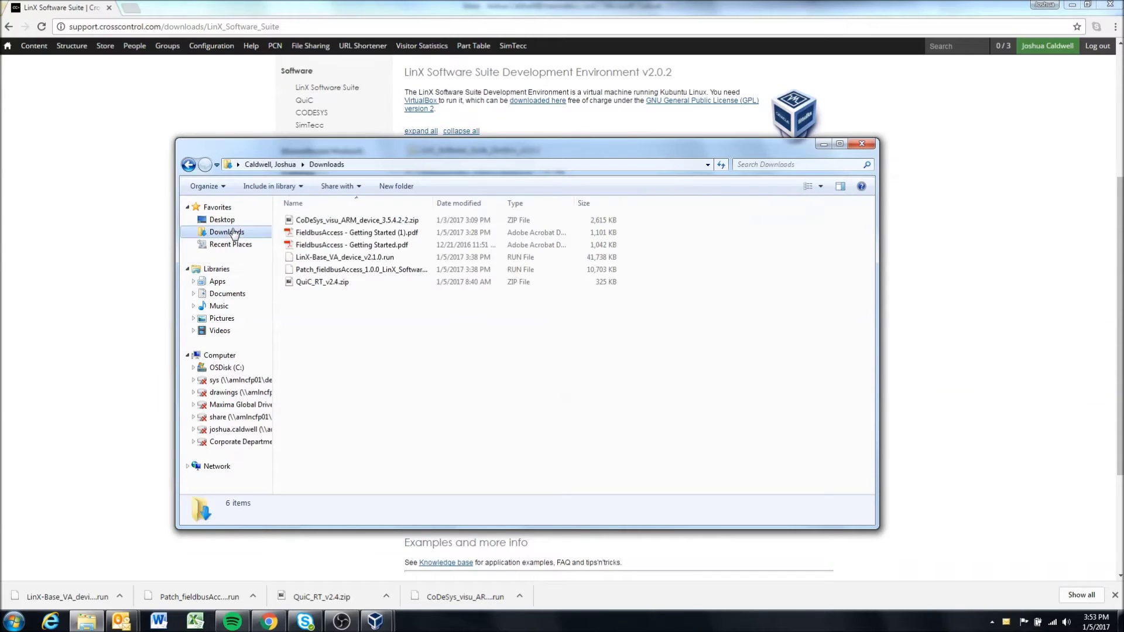
left_click(336, 258)
left_click(342, 271, "shift")
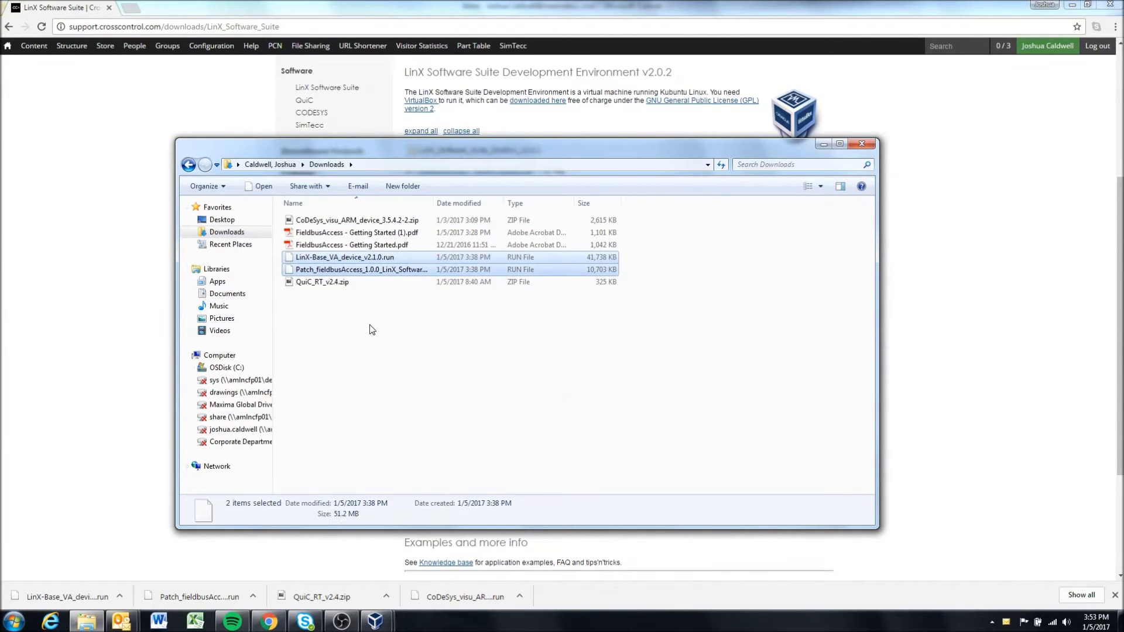
Paste the two copied .run files into the FieldBus_Access folder inside the desktop's VM Shared folder, and close the file window
left_click(222, 219)
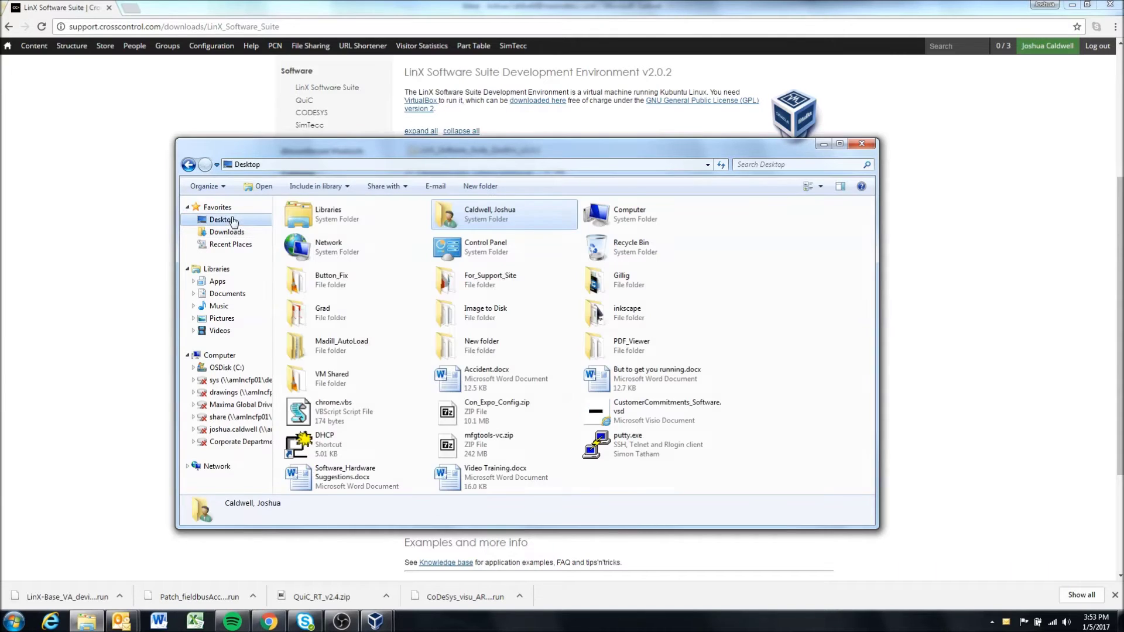
double_click(341, 377)
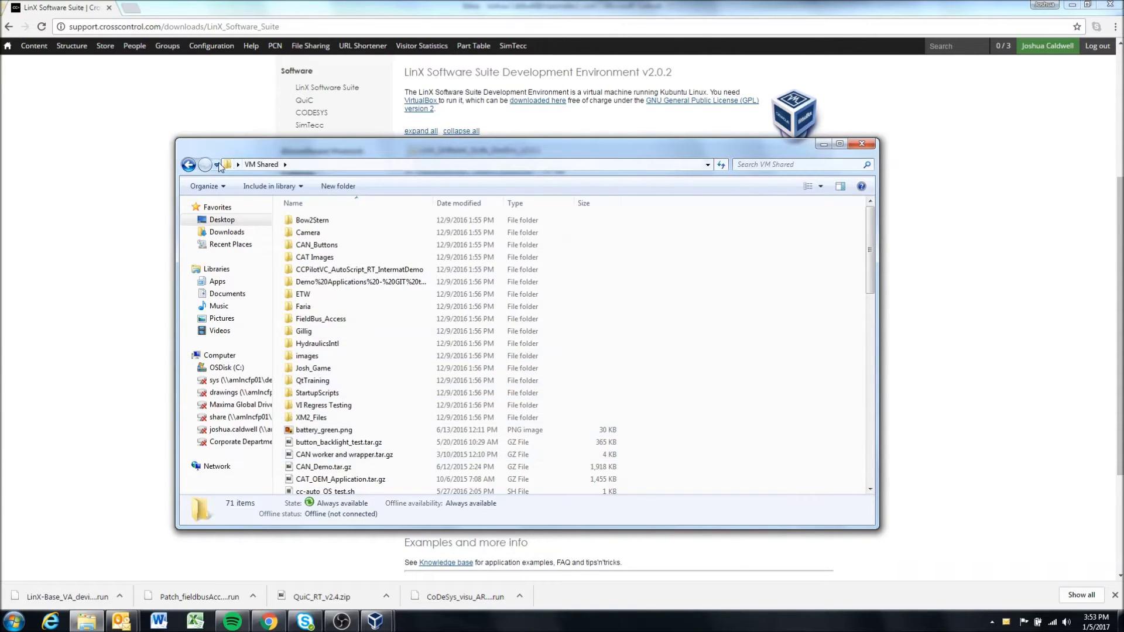
left_click(189, 165)
double_click(332, 378)
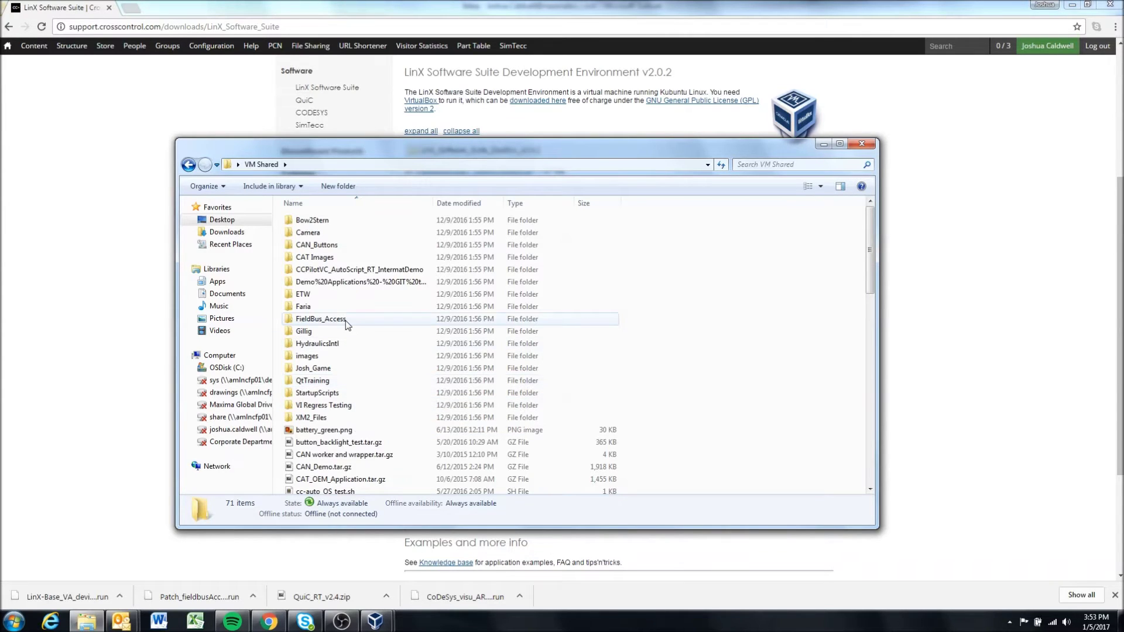
mouse_move(348, 325)
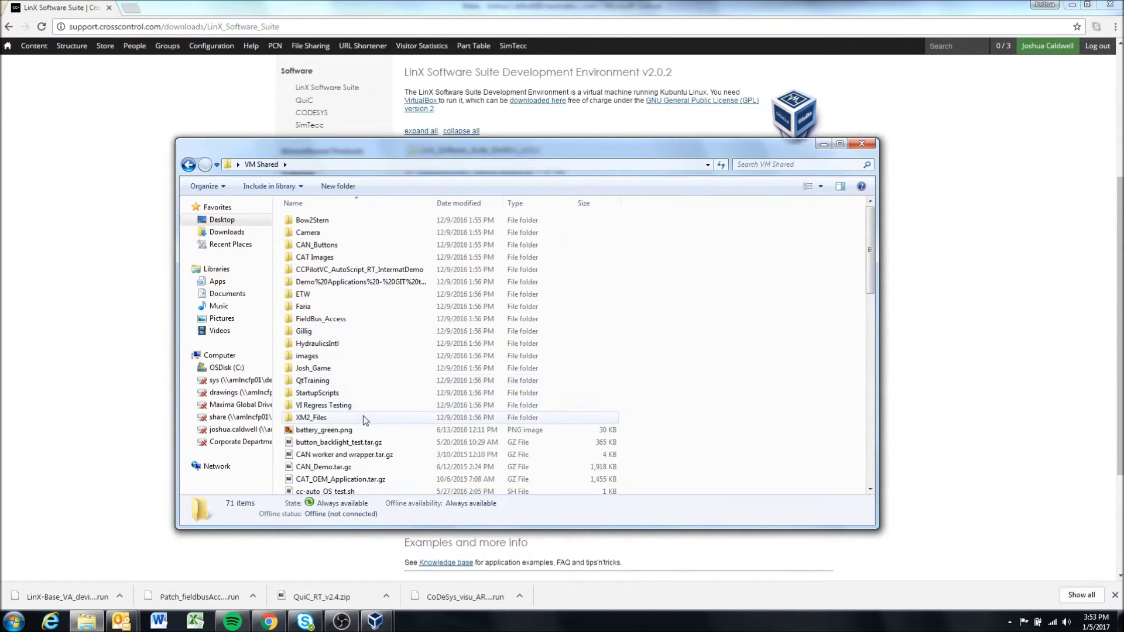
double_click(367, 320)
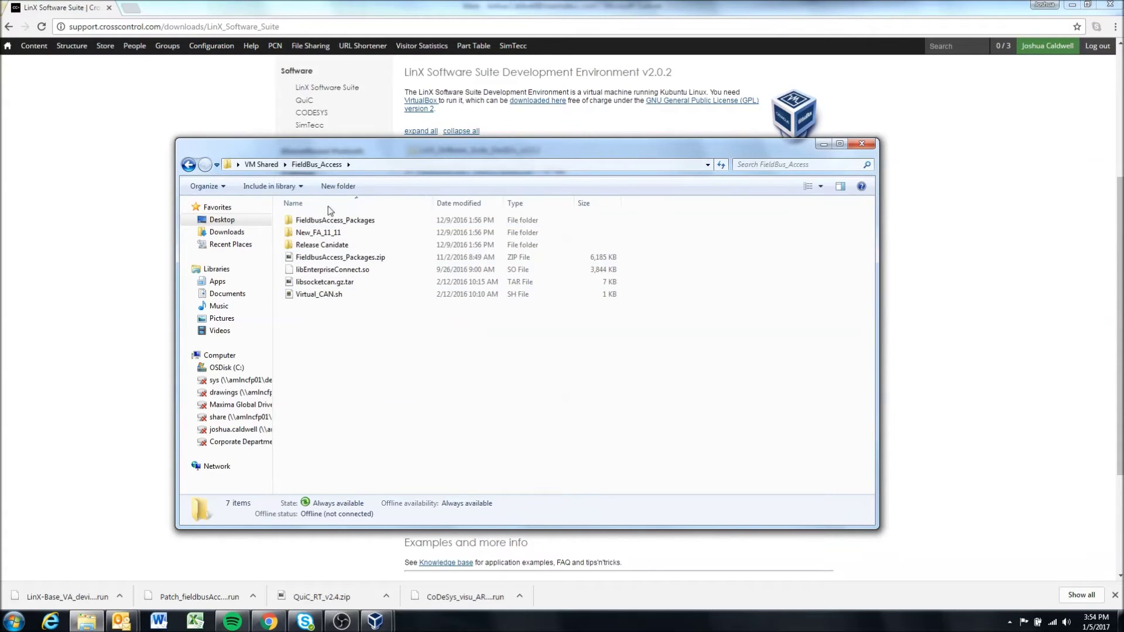
key("ctrl+v")
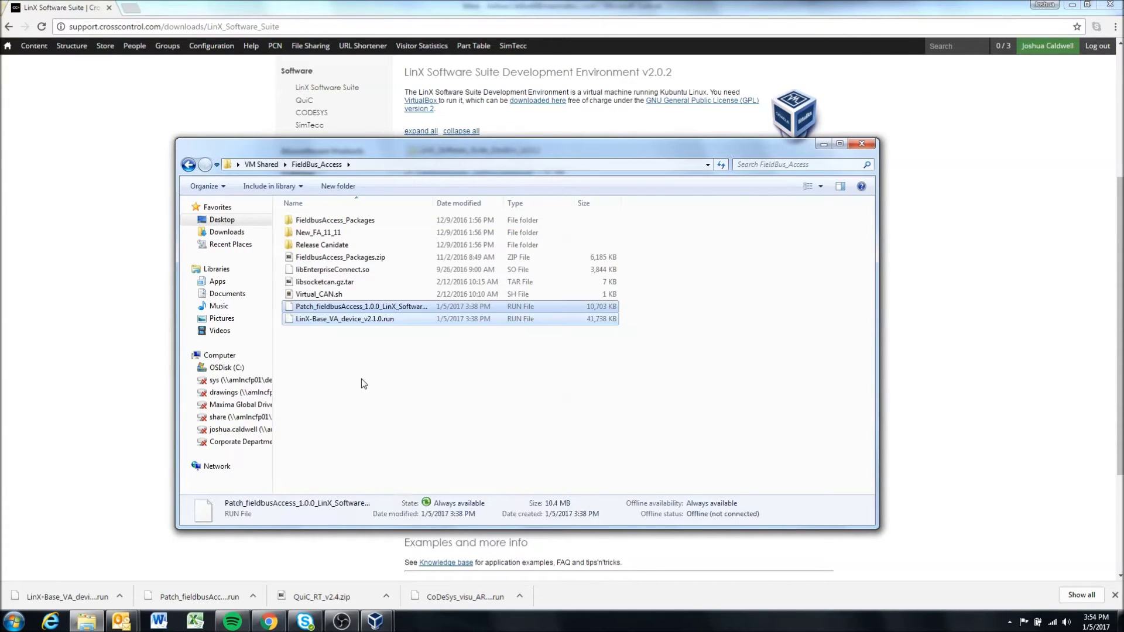
left_click(369, 373)
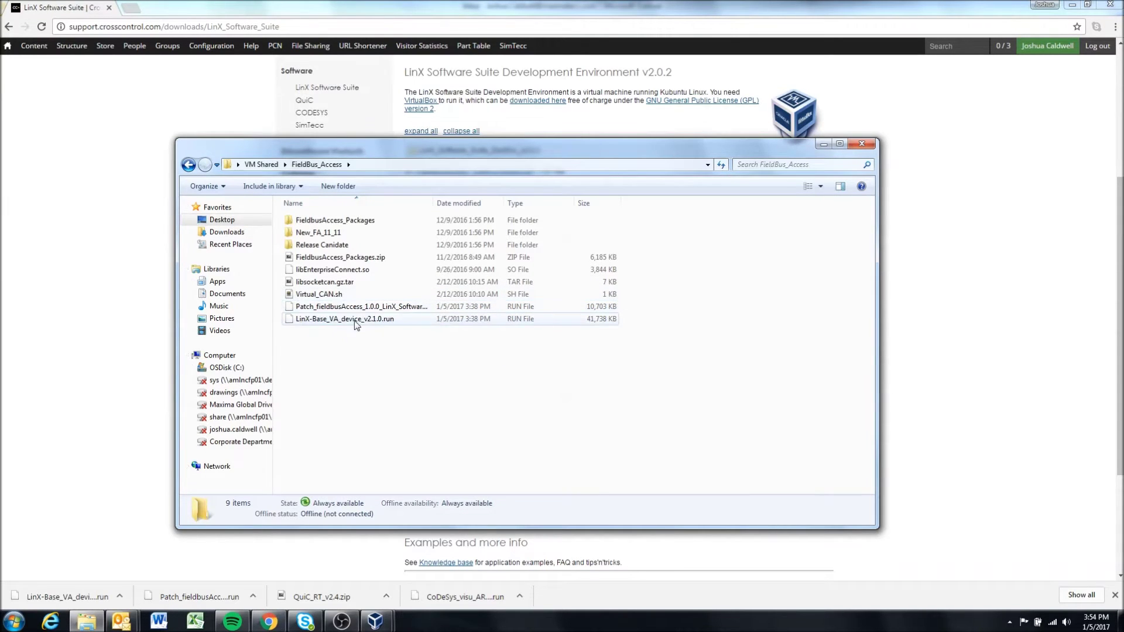
left_click(863, 142)
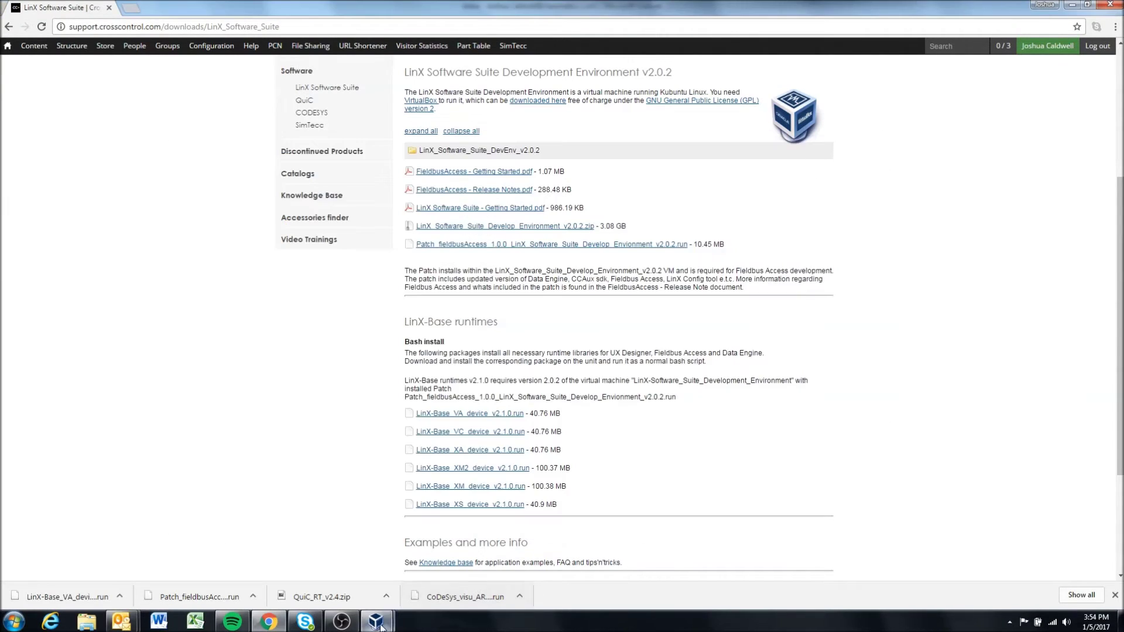
Switch to the LinX Software Suite DevEnv virtual machine and open the FieldBus_Access folder inside sf_VM_Shared
mouse_move(375, 620)
left_click(428, 561)
mouse_move(66, 157)
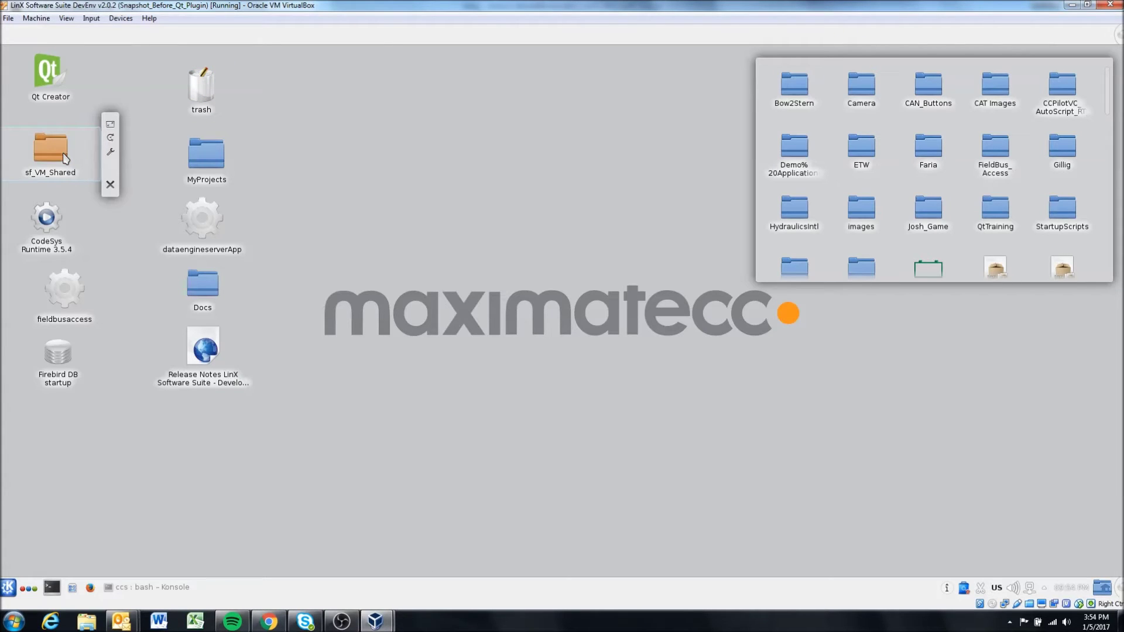
left_click(77, 156)
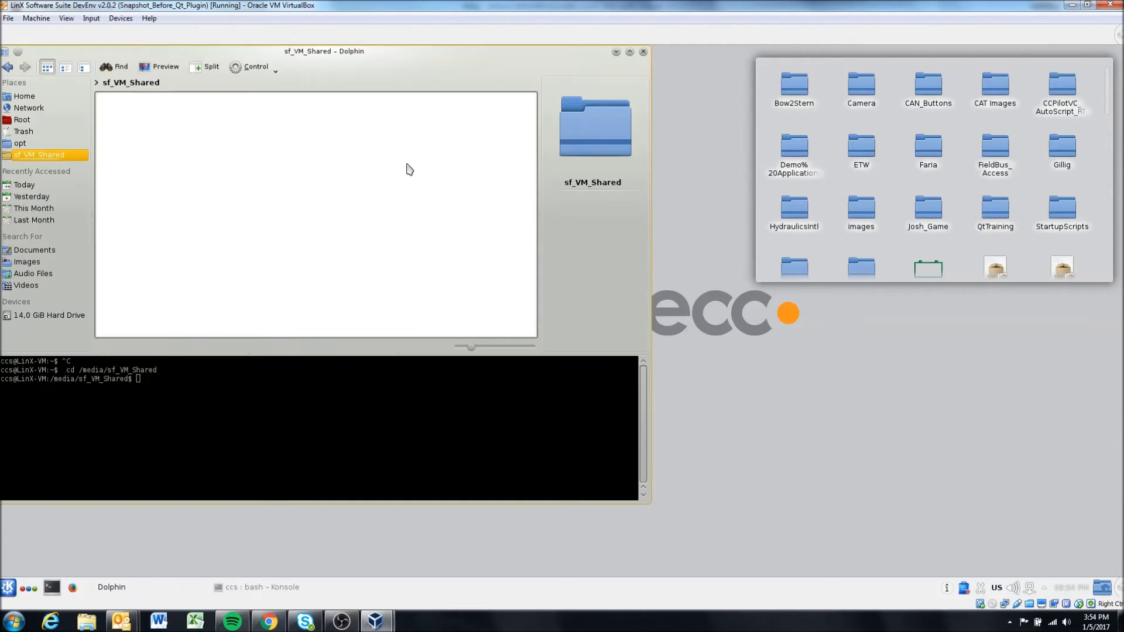
left_click(299, 195)
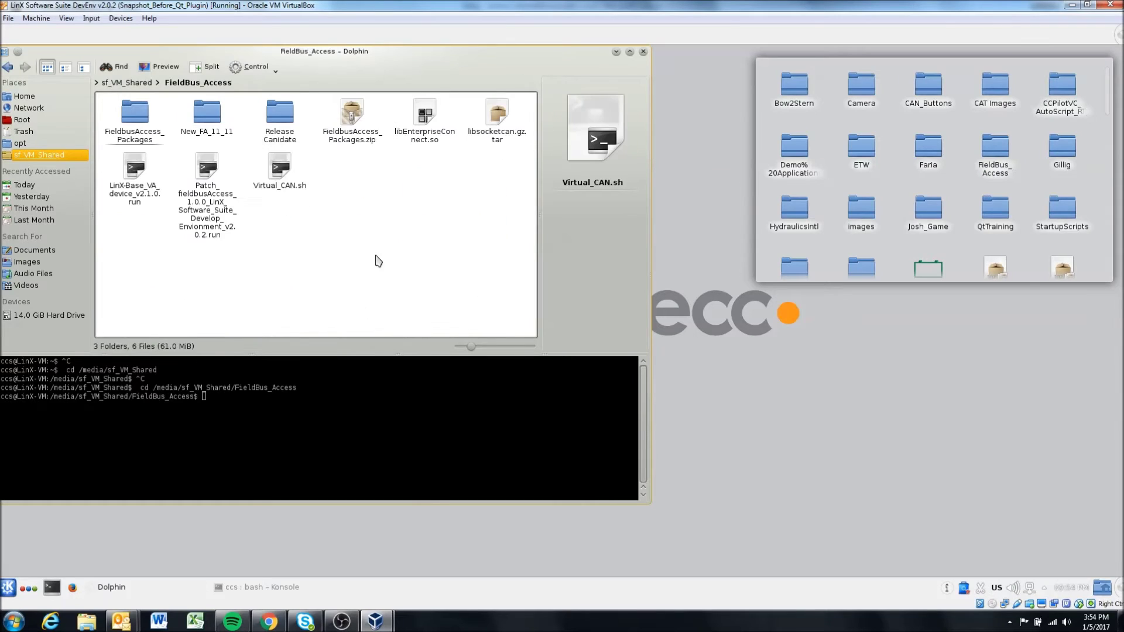
Examine the LinX-Base_VA_device_v2.1.0.run and Patch_fieldbusAccess_1.0.0 .run files in the shared FieldBus_Access folder
left_click(135, 170)
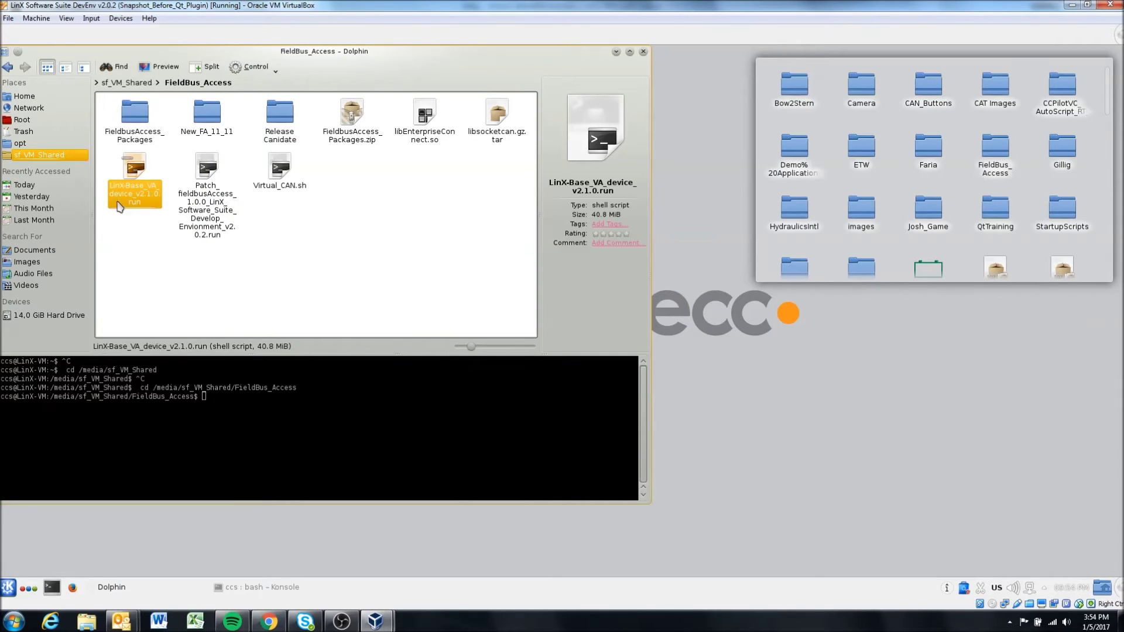
left_click(205, 164, "ctrl")
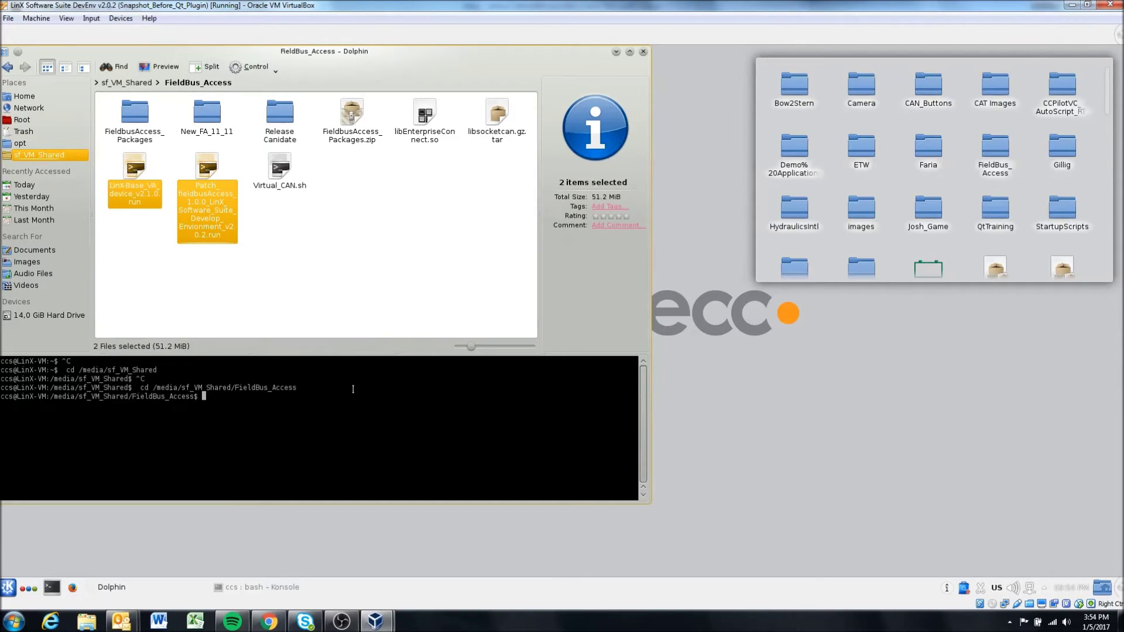
left_click_drag(205, 167, 197, 192)
key("Escape")
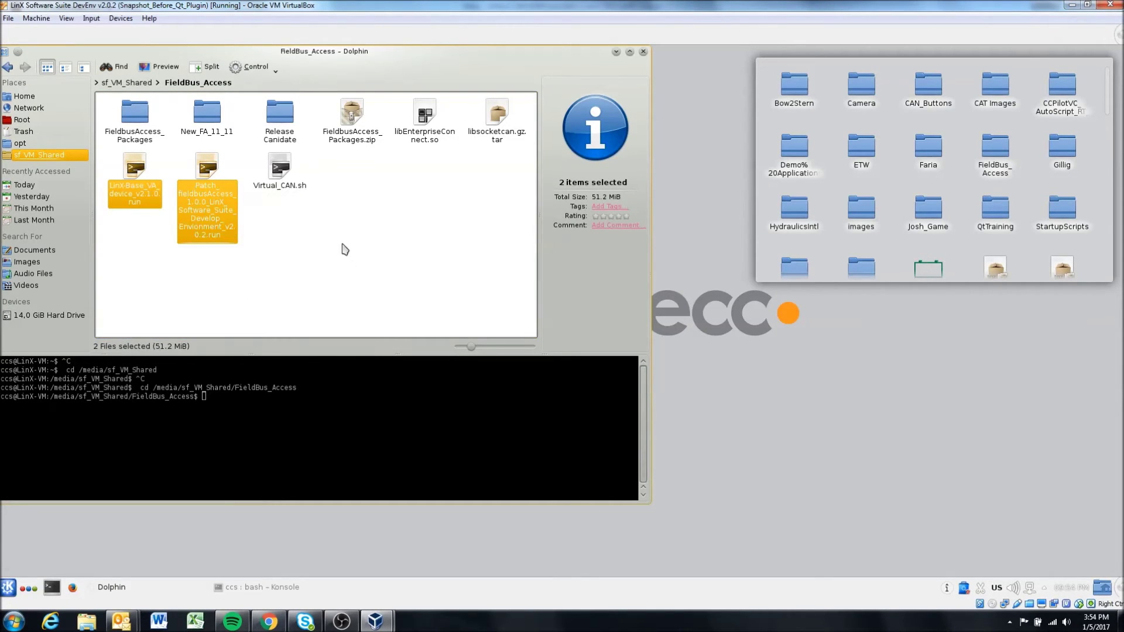
left_click(206, 168)
left_click(205, 166)
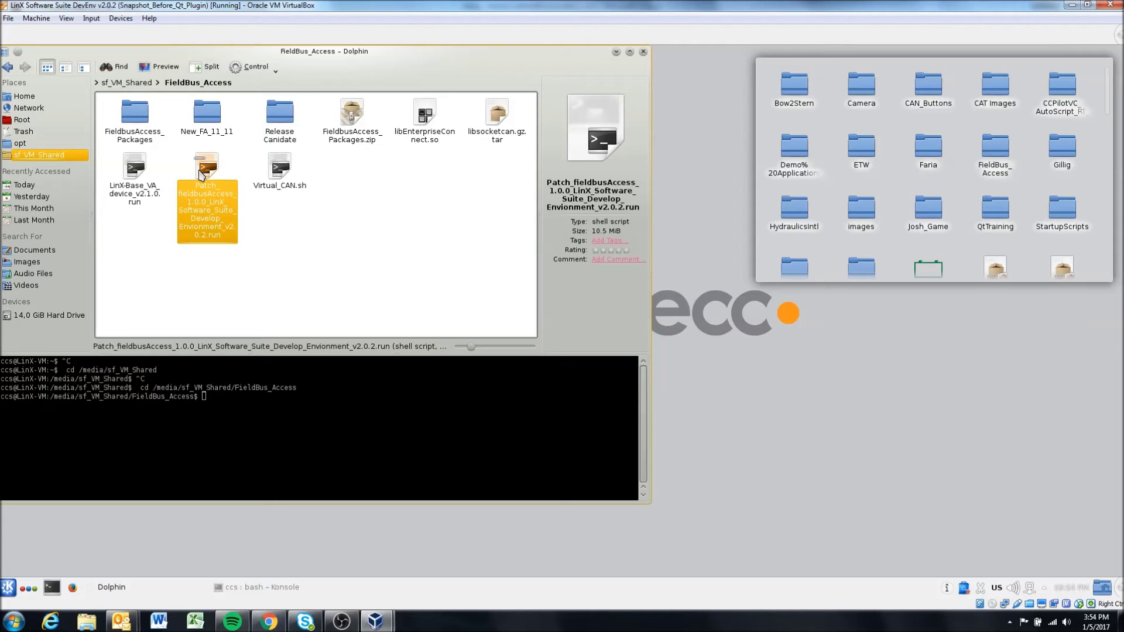
left_click(137, 174)
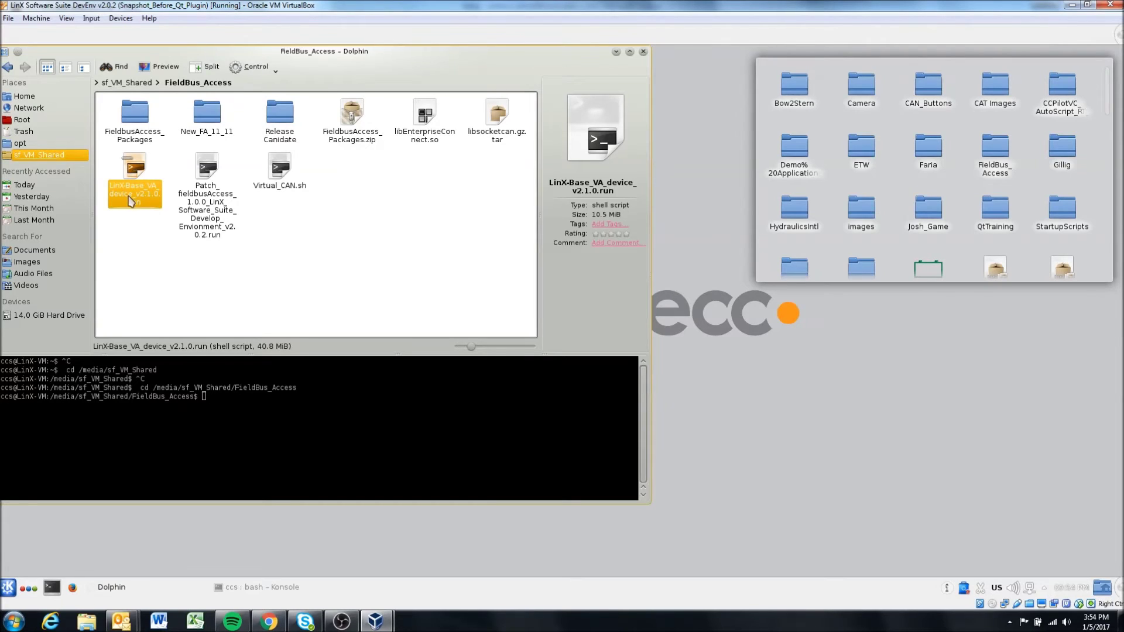
left_click(209, 201)
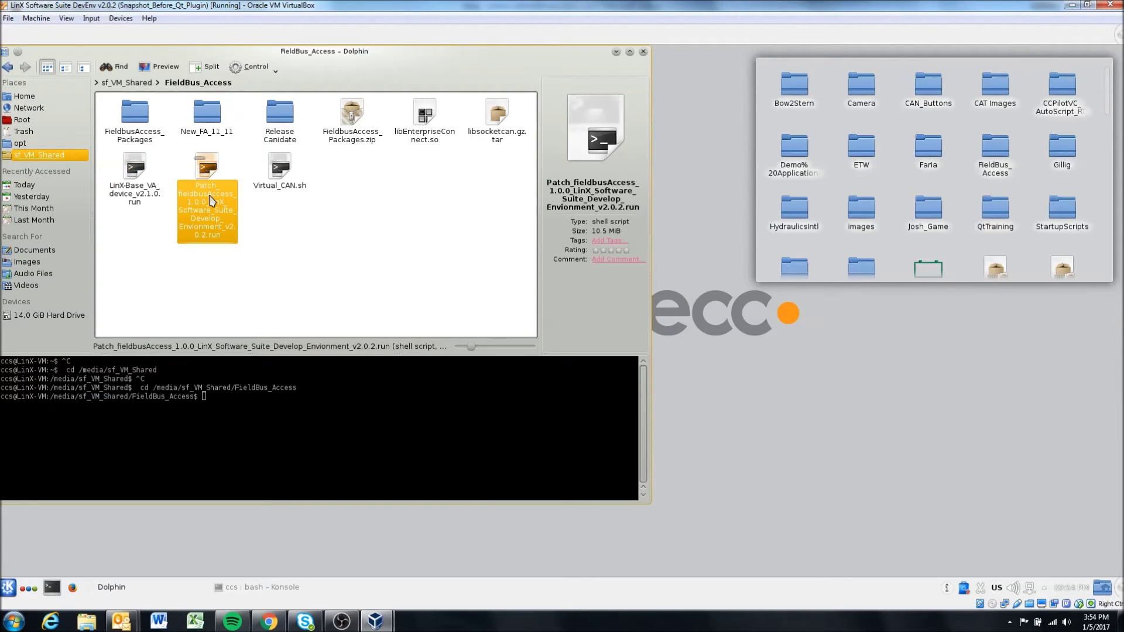
Run the Patch_fieldbusAccess_1.0.0 installer with the sudo password, review its installation summary, and close its console window
double_click(209, 169)
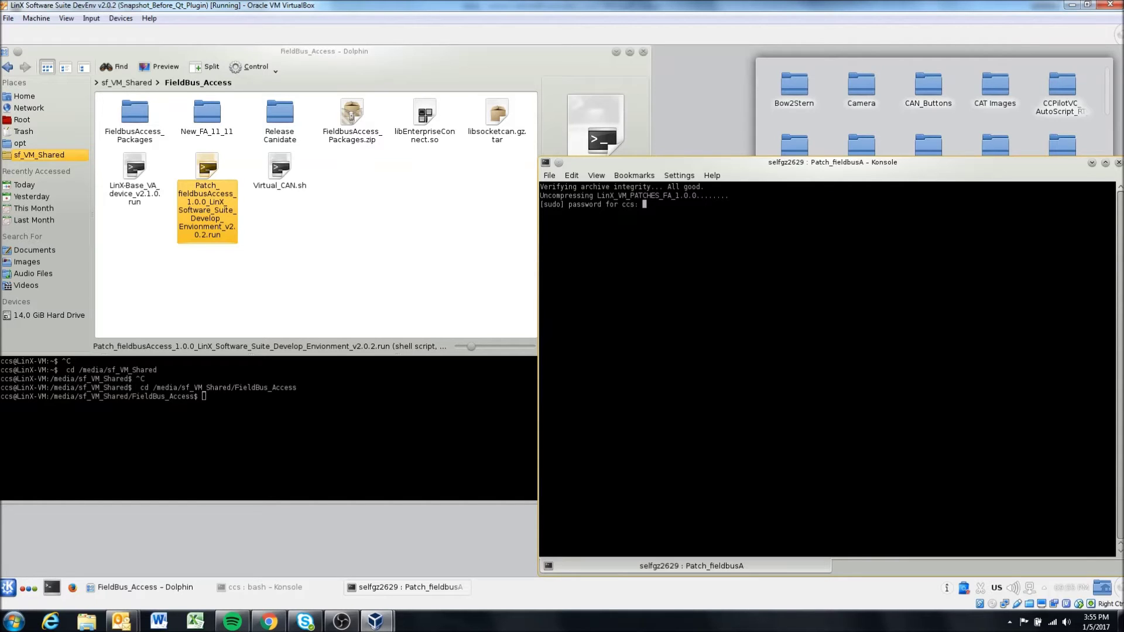
key("Return")
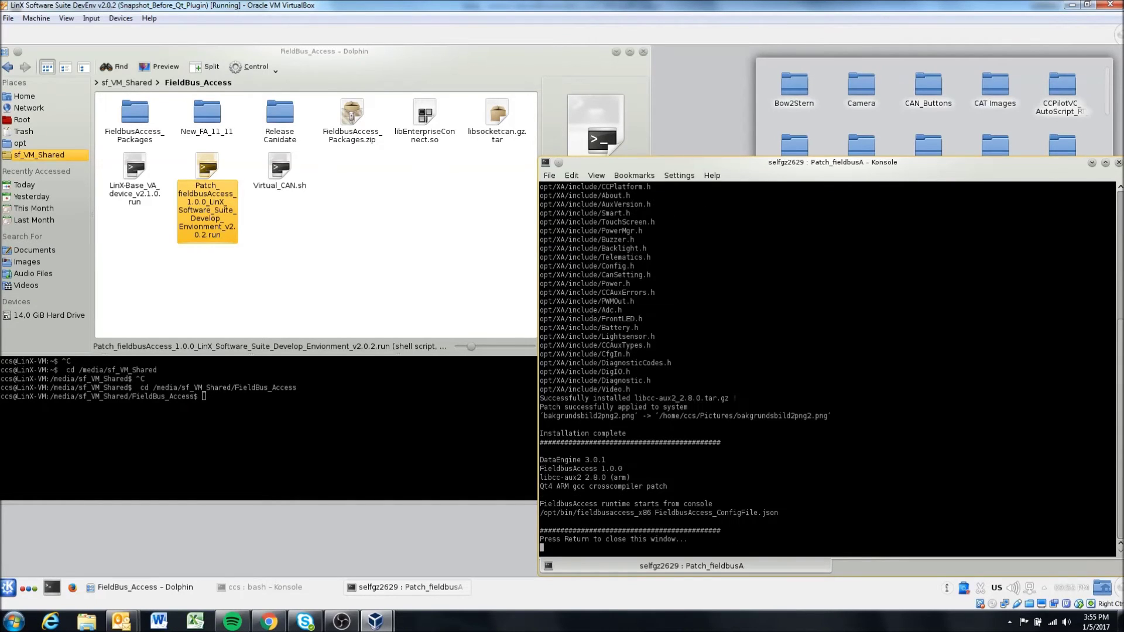
scroll(736, 273, "up", 8)
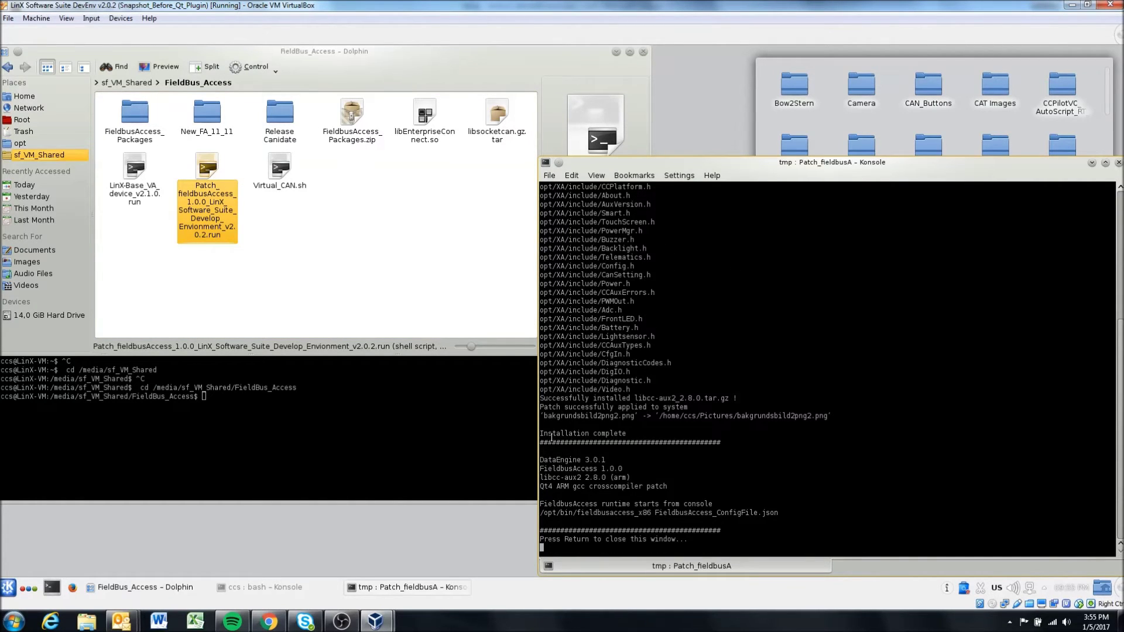
left_click_drag(551, 437, 787, 540)
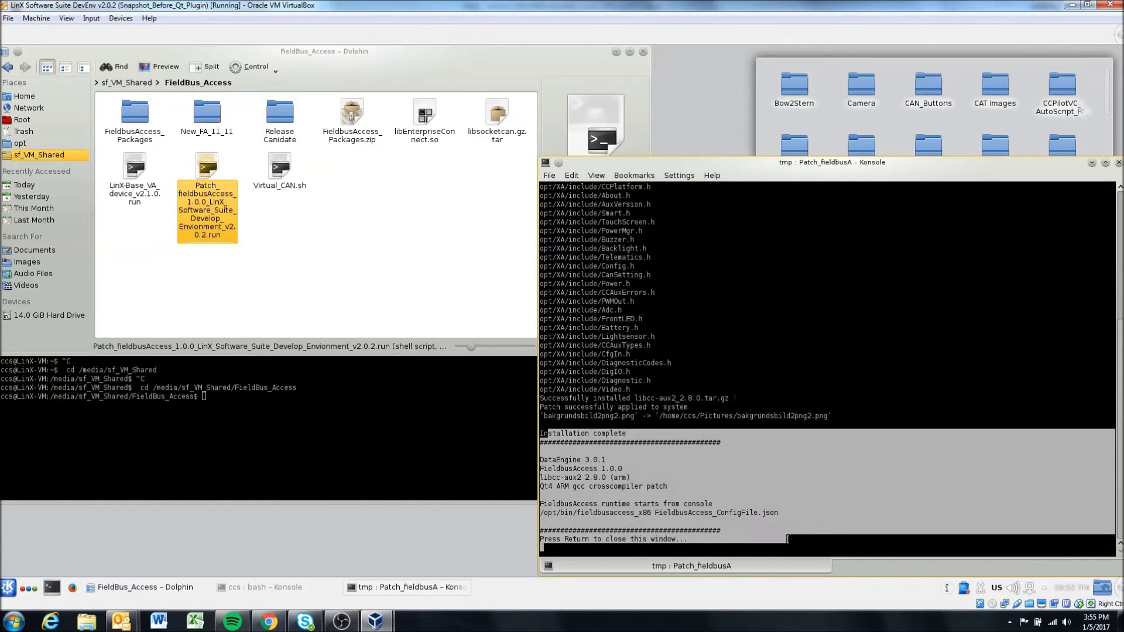
left_click(704, 453)
key("Return")
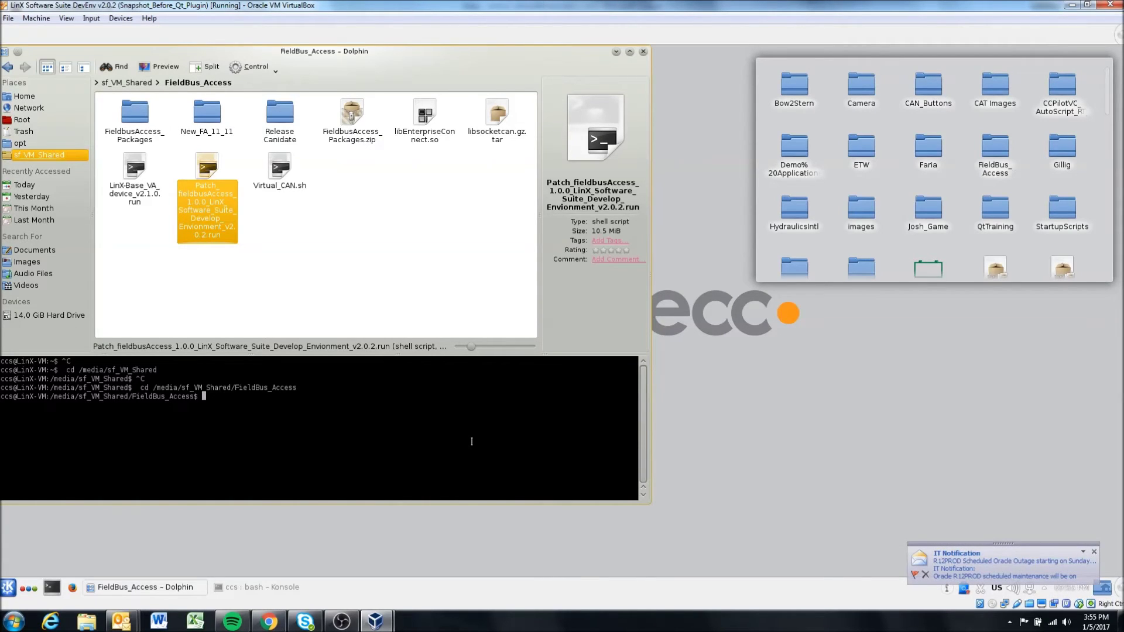
left_click(135, 176, "ctrl")
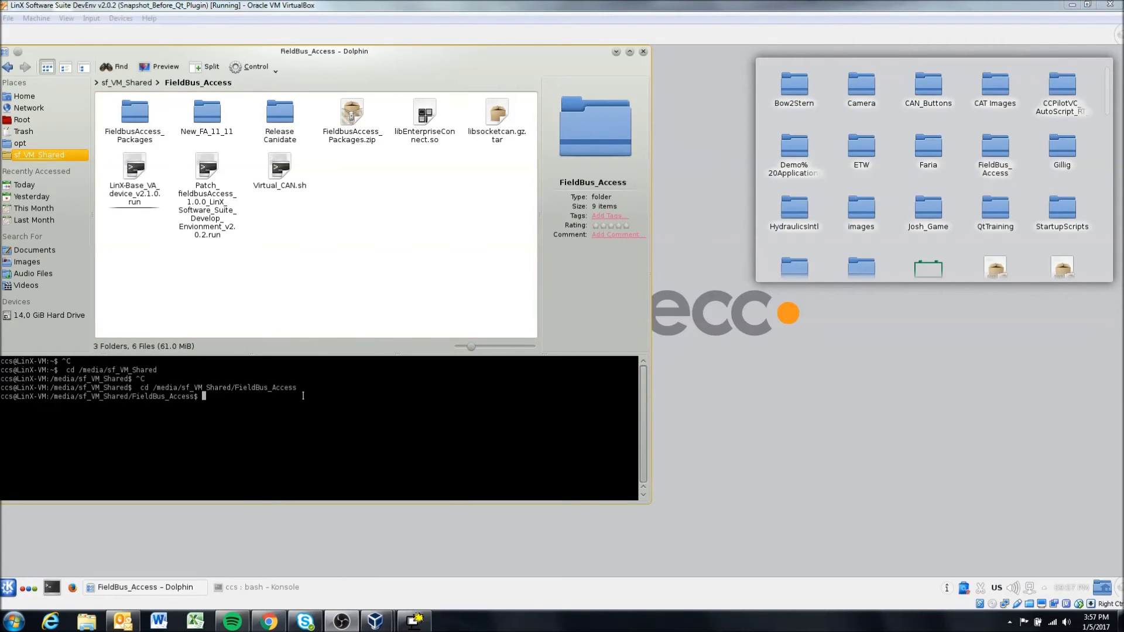
left_click(283, 421)
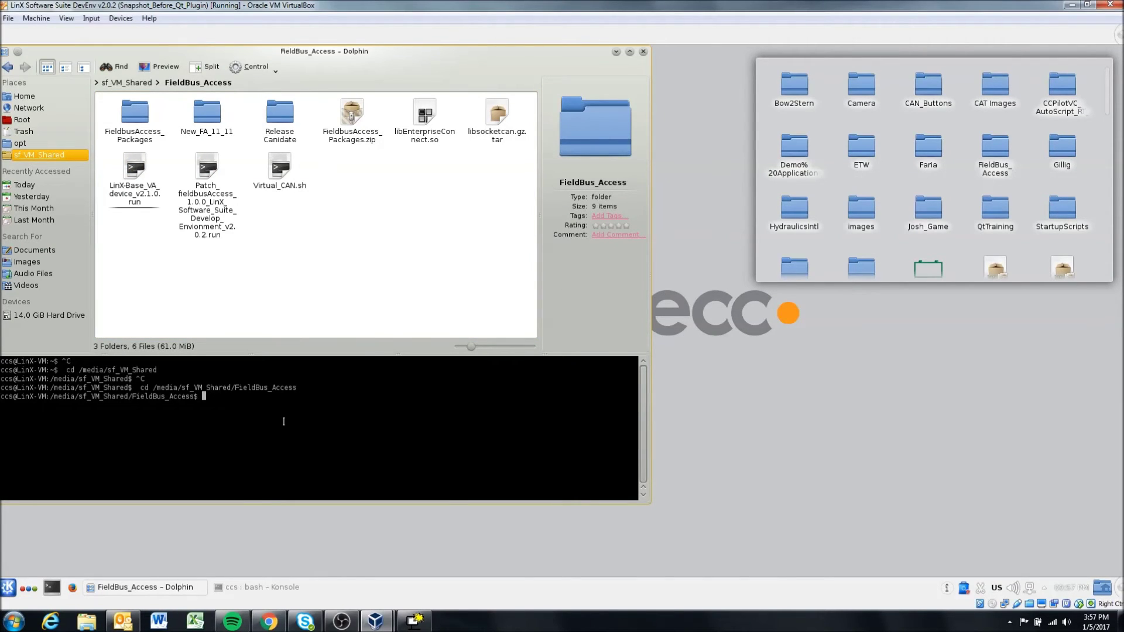
mouse_move(87, 588)
type("scp")
type("LinX-B")
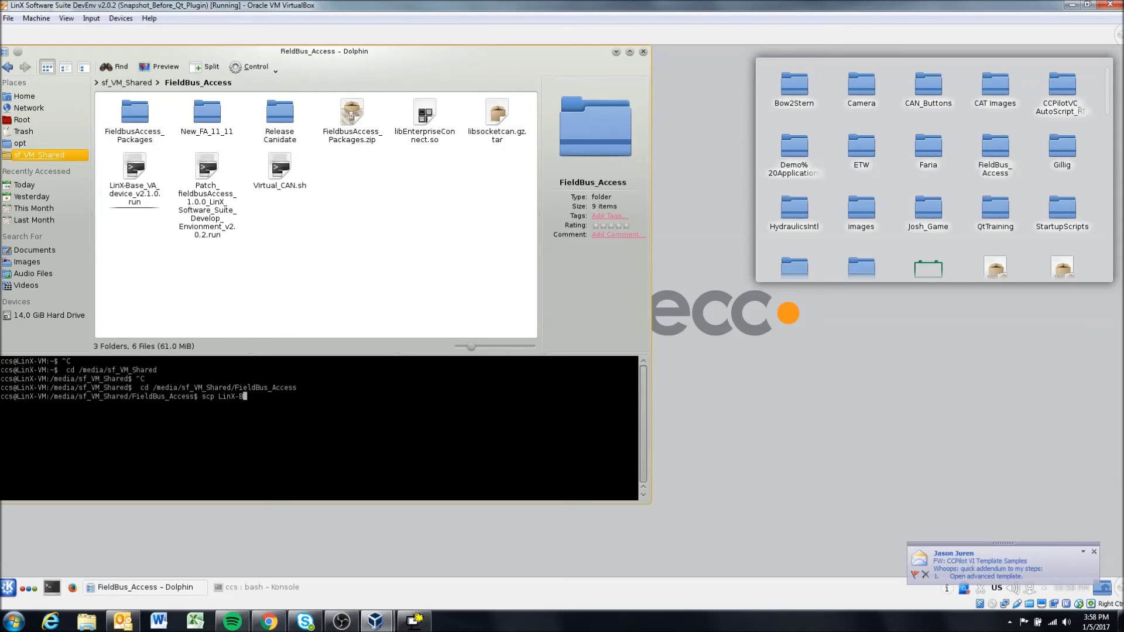
key("Tab")
type("192.")
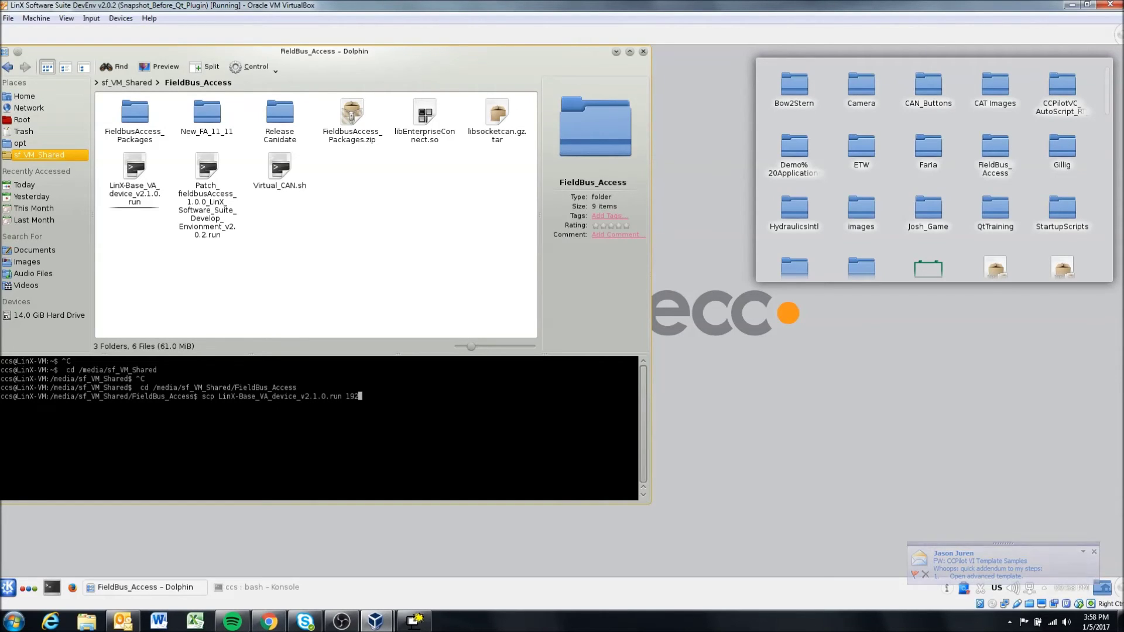
key("BackSpace")
key("BackSpace")
key("BackSpace")
key("BackSpace")
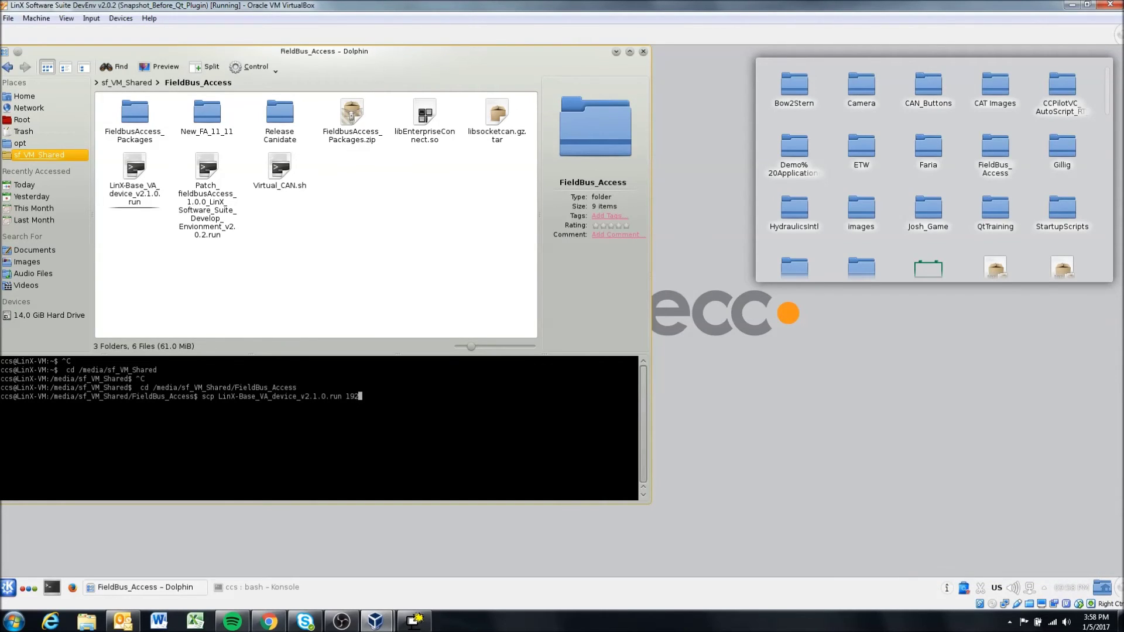
type("root@192.168.0.2:/opt")
key("Return")
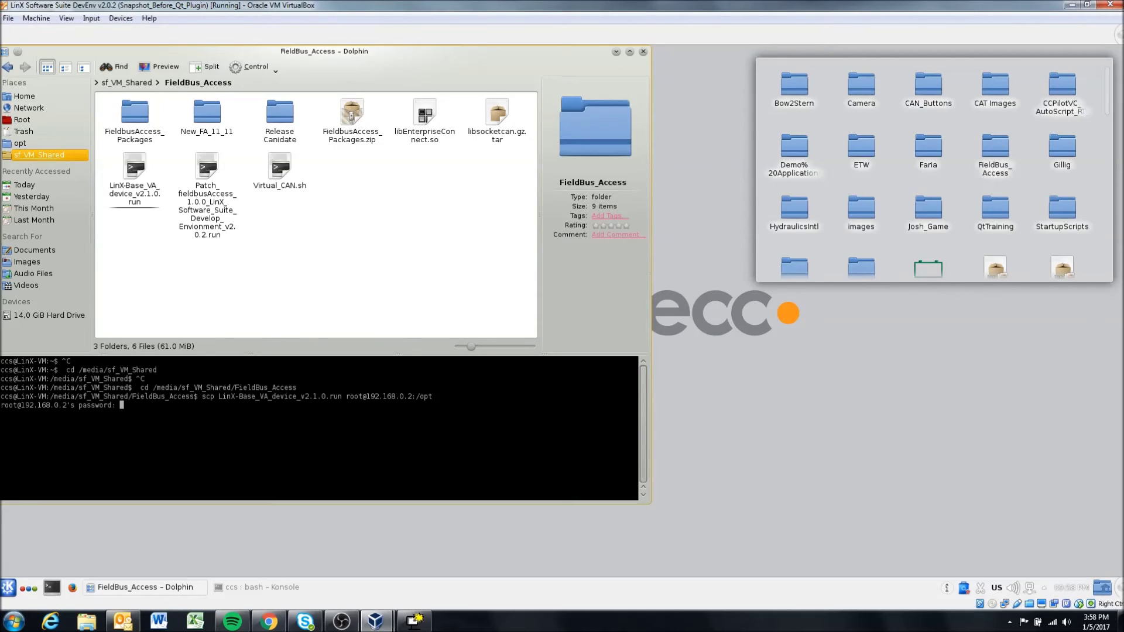
key("Return")
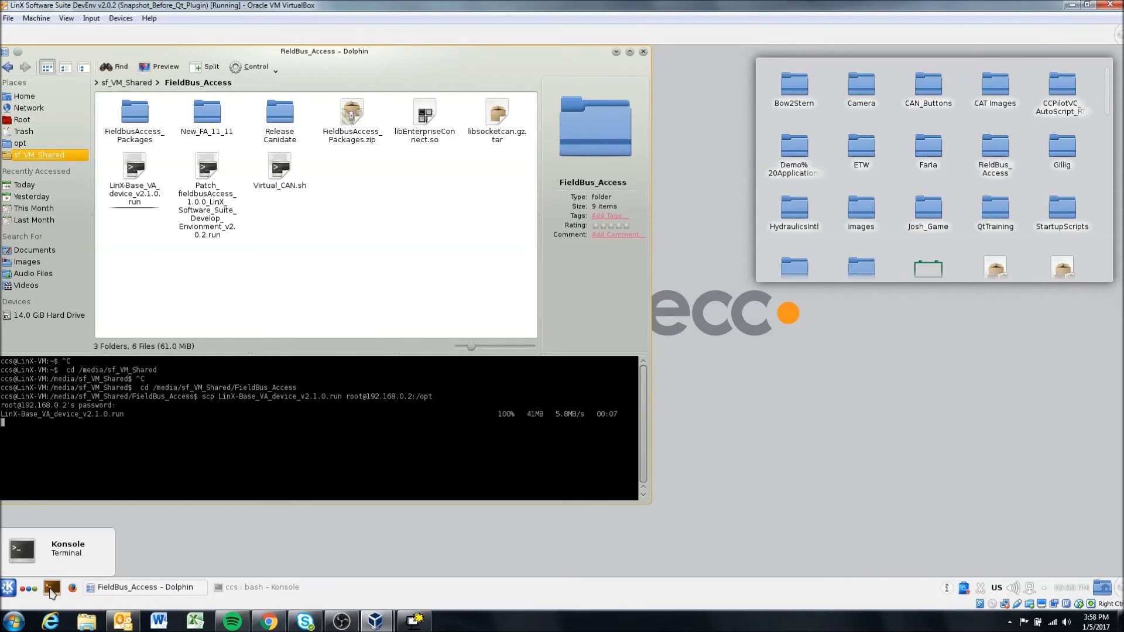
left_click(52, 587)
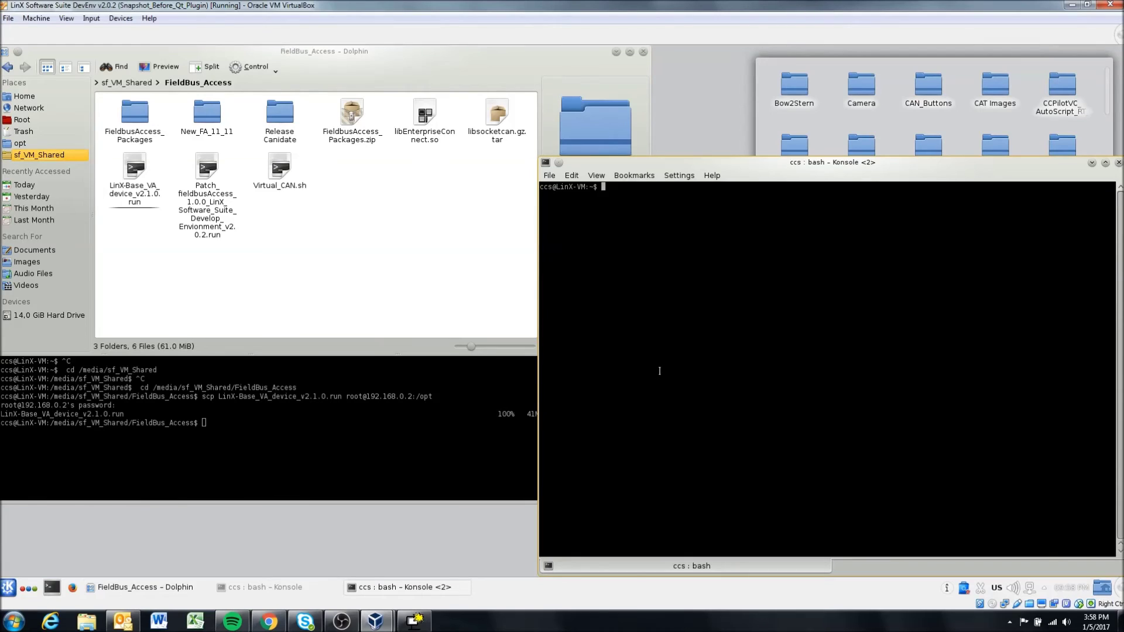
type("ssh root@192.168.0.2")
key("Return")
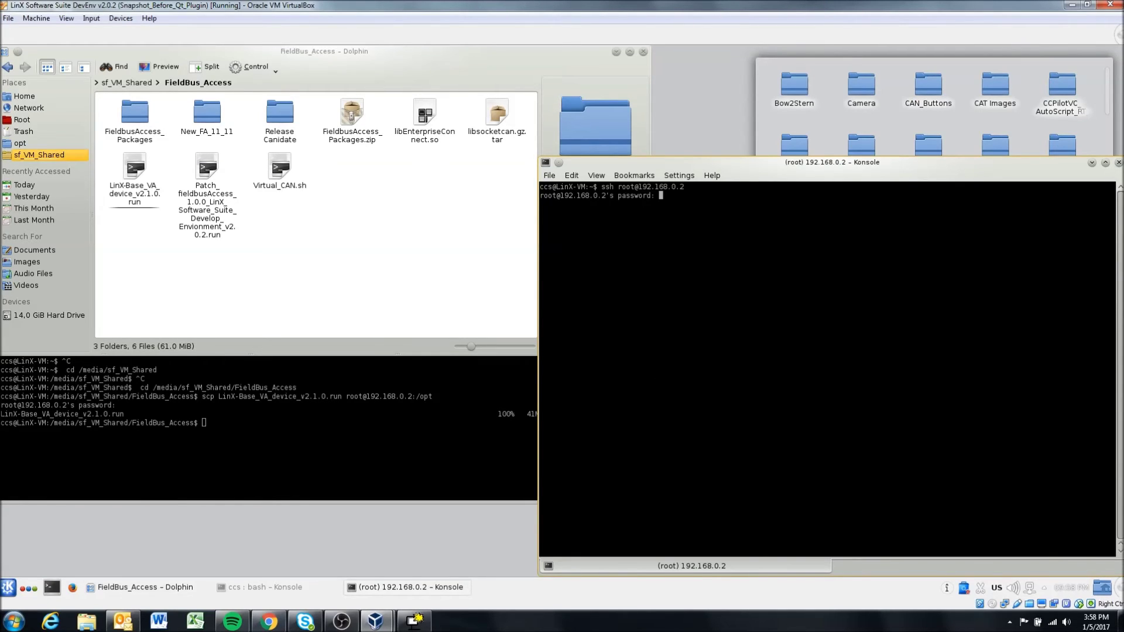
key("Return")
Go to the device's /opt directory, list its contents and check for the LinX-Base_VA_device_v2.1.0.run file
type("cd /opt")
key("Return")
type("ls")
key("Return")
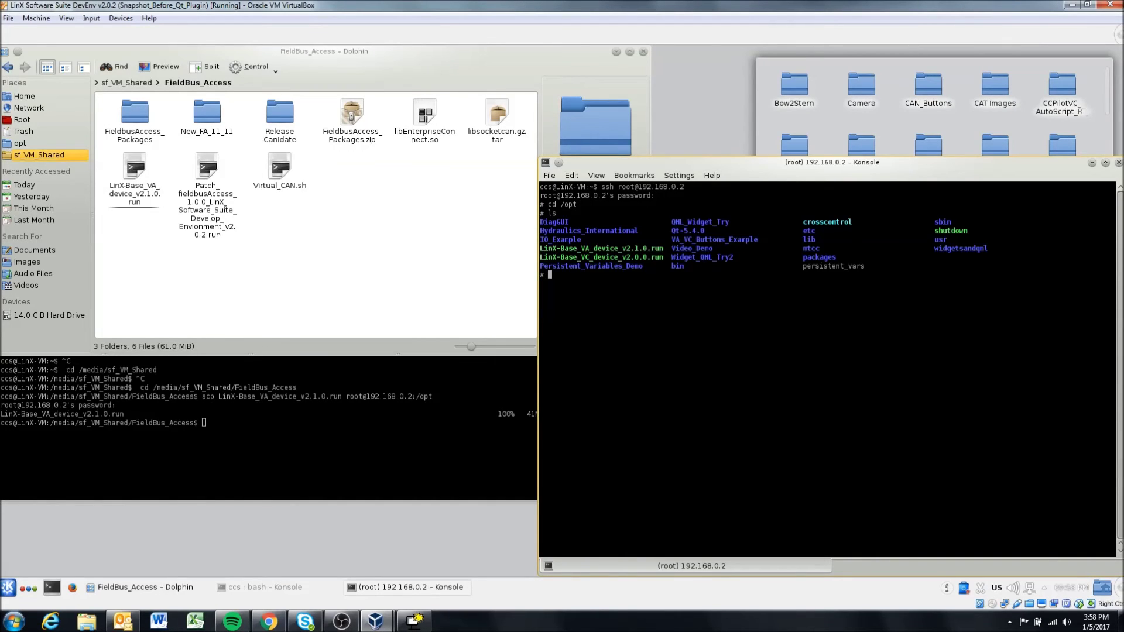
left_click_drag(542, 248, 665, 248)
left_click(624, 275)
left_click(228, 282)
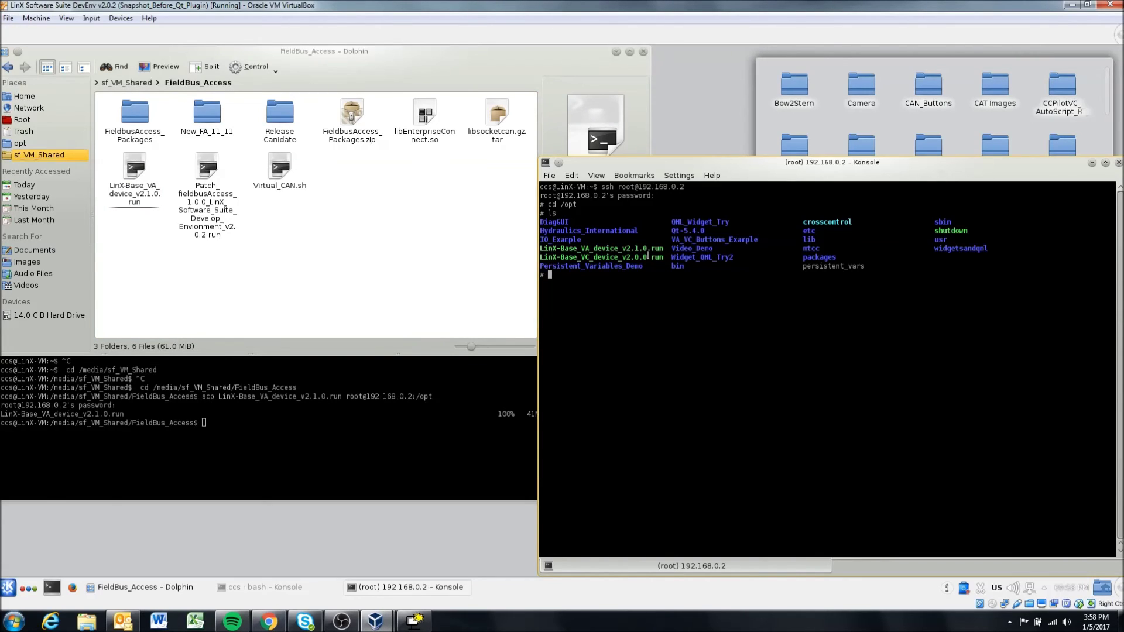
Run the LinX-Base_VA_device_v2.1.0.run installer from /opt on the device
type("./LinX")
key("Tab")
type("A")
key("Tab")
key("Return")
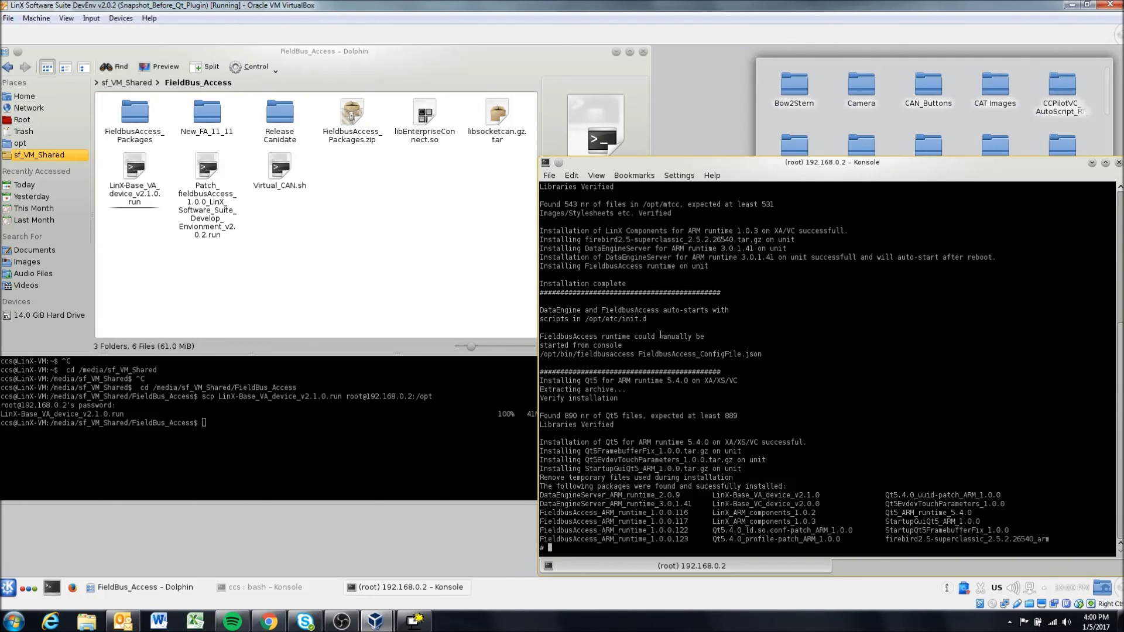
Bring the FieldBus_Access file window forward and move it aside to uncover the fieldbusaccess desktop shortcut
left_click(301, 438)
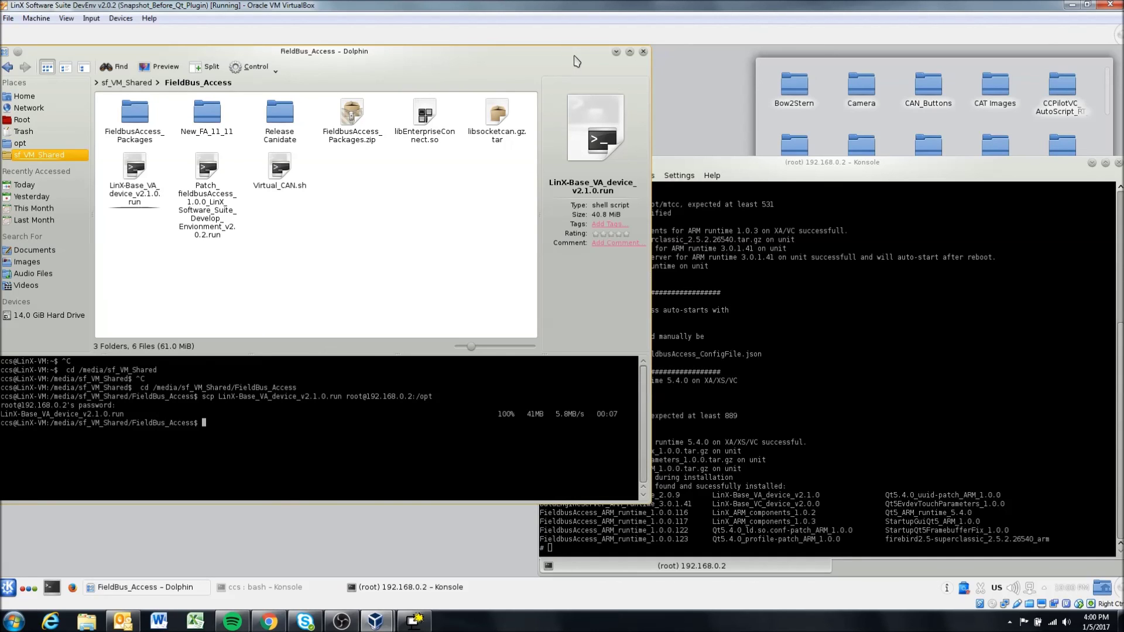
left_click_drag(574, 60, 699, 101)
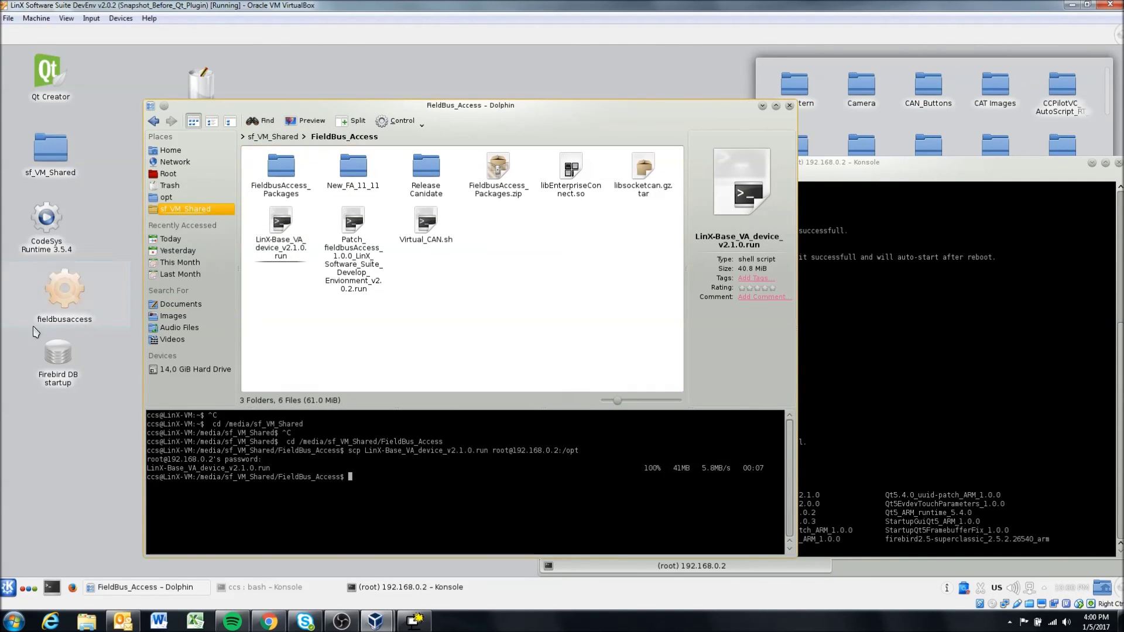